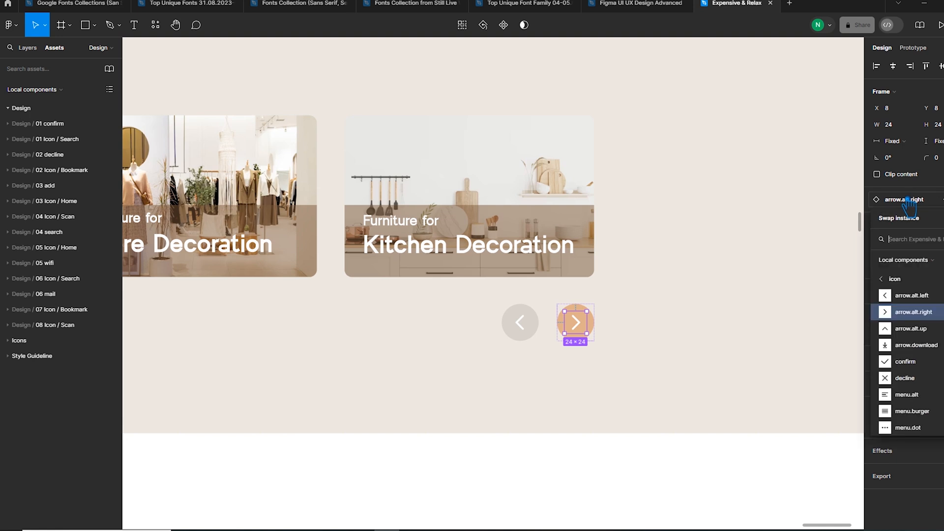
- Search the swap options for "arrow right" and replace the chevron in the orange circle with the arrow-right icon
left_click(943, 259)
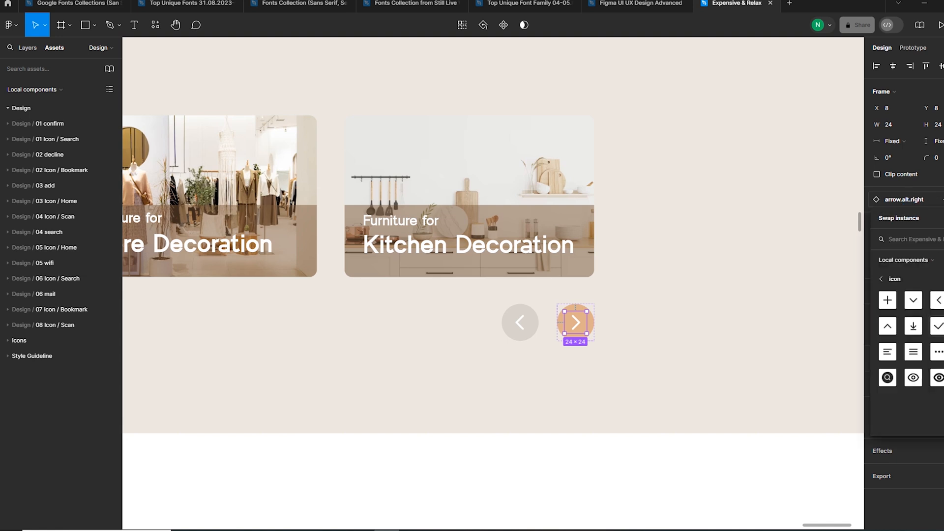
left_click(920, 238)
type("arrow right")
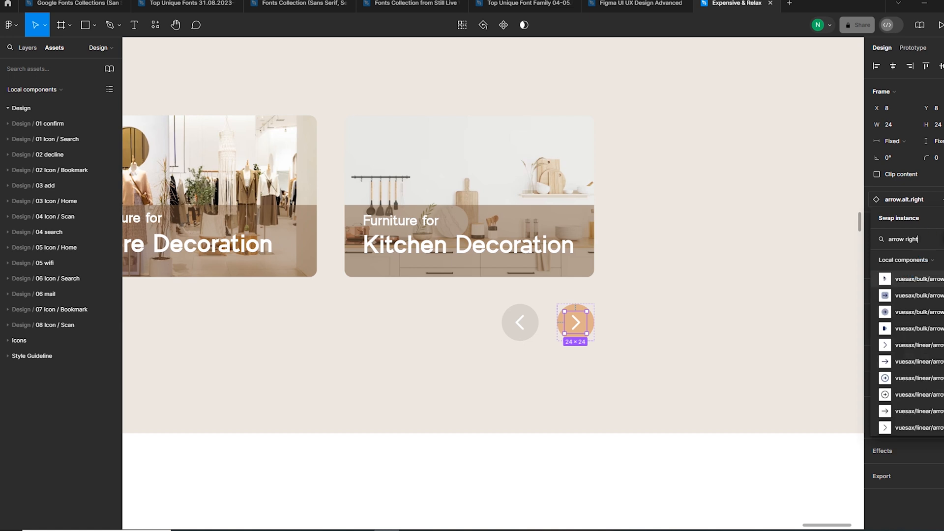
scroll(907, 351, "down", 2)
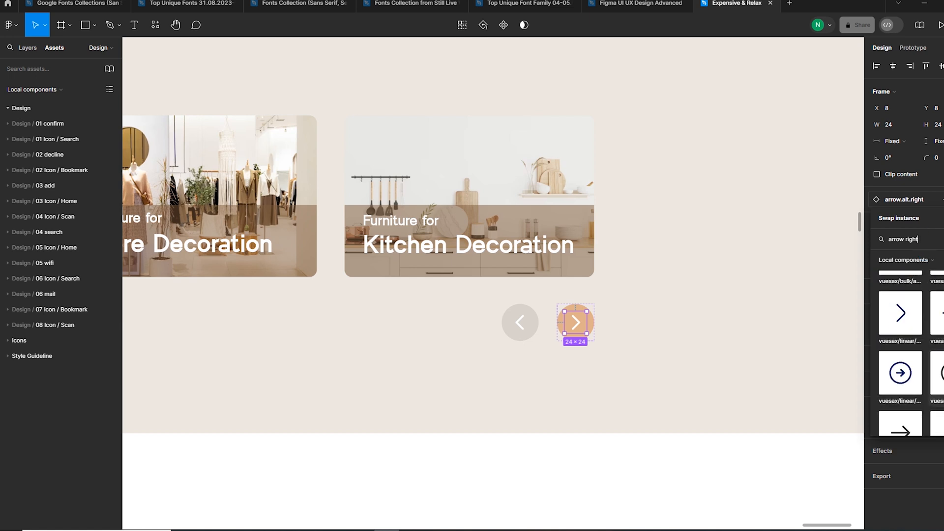
left_click(939, 314)
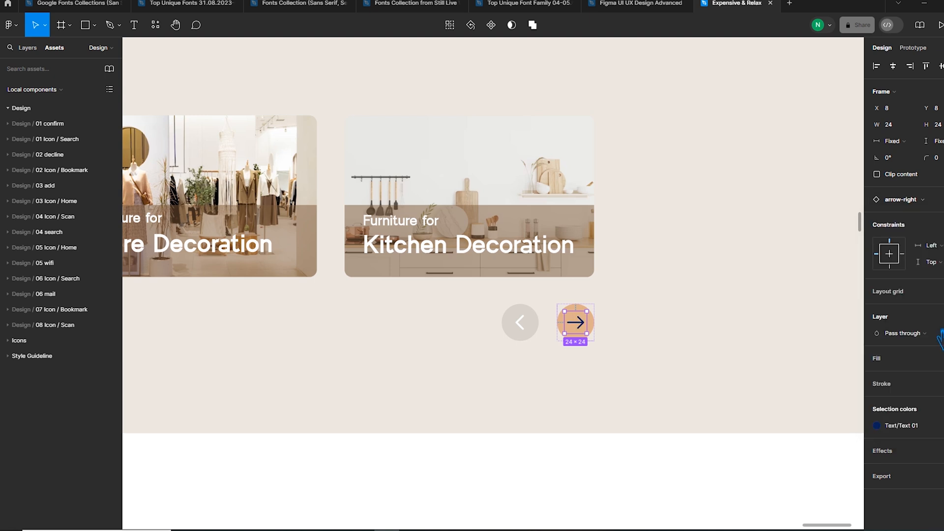
- Apply the secondry_shade colour style to the right arrow icon and set its stroke weight to 2
left_click(878, 426)
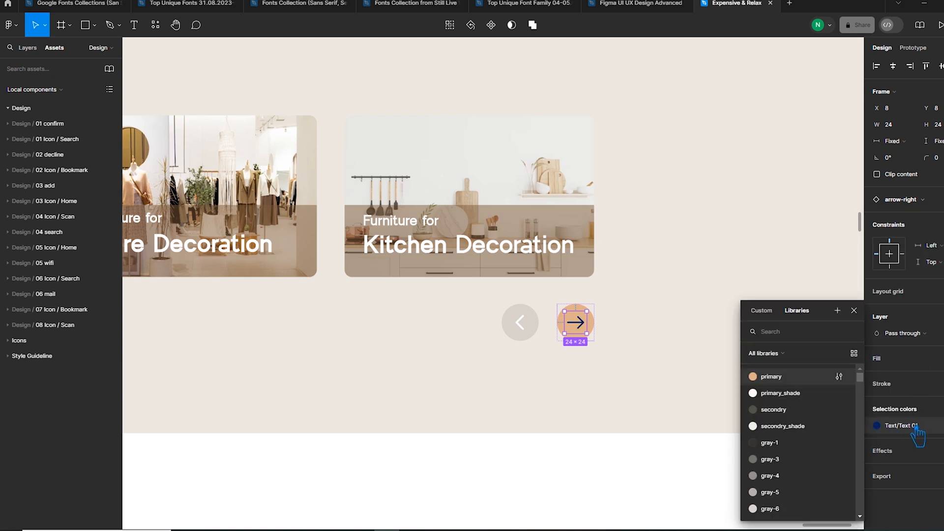
left_click(787, 427)
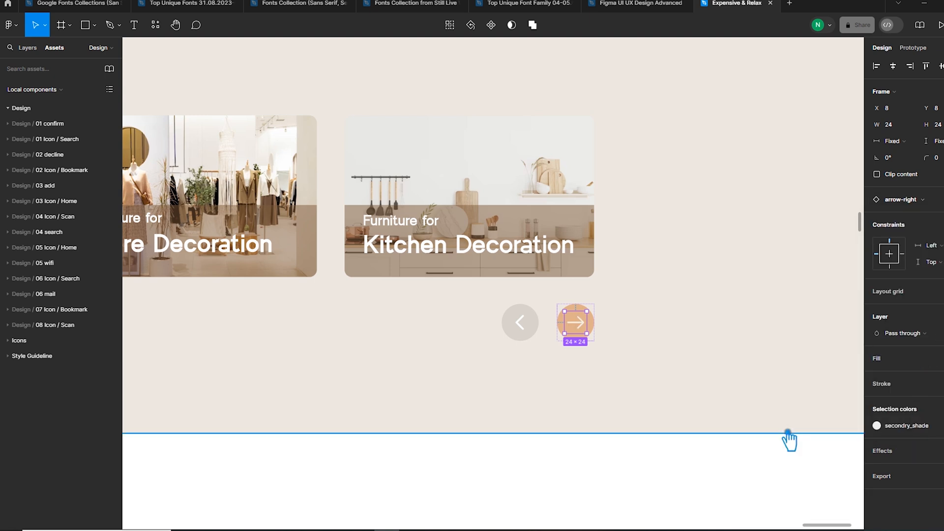
key("Return")
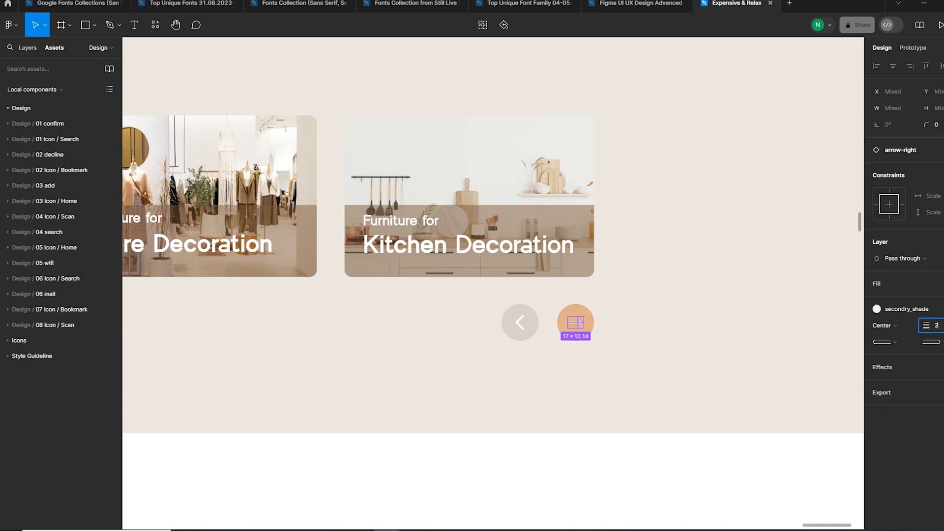
- Search the swap options for "arrow left" and replace the chevron in the grey circle with the arrow-left icon
left_click(529, 335)
double_click(529, 334)
left_click(913, 202)
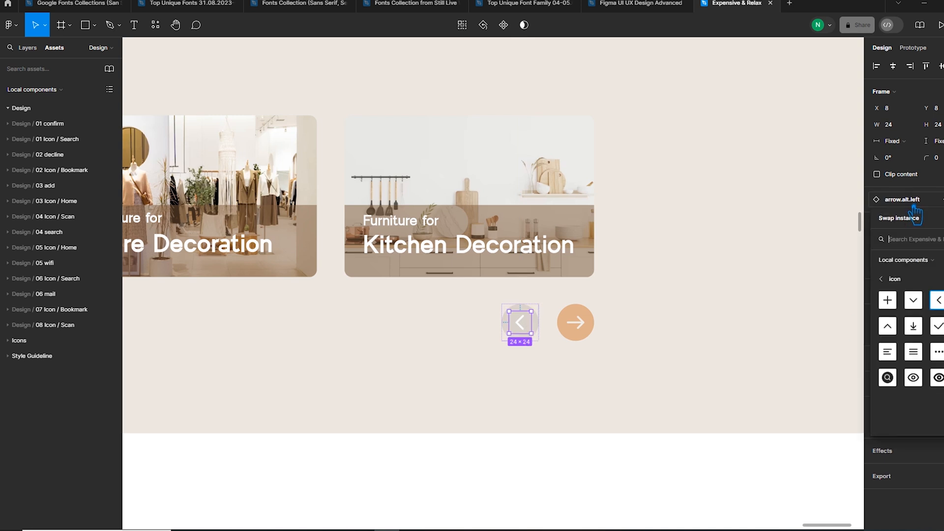
type("arrow")
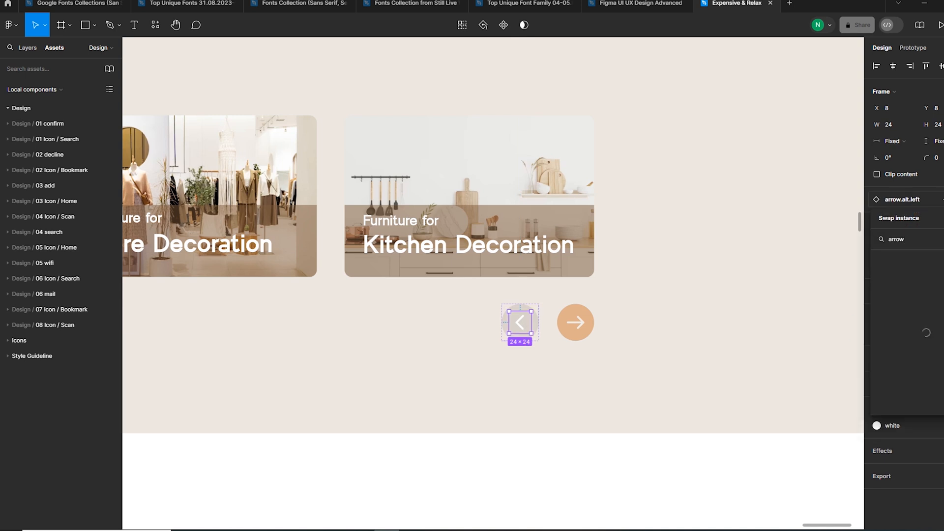
type(" left")
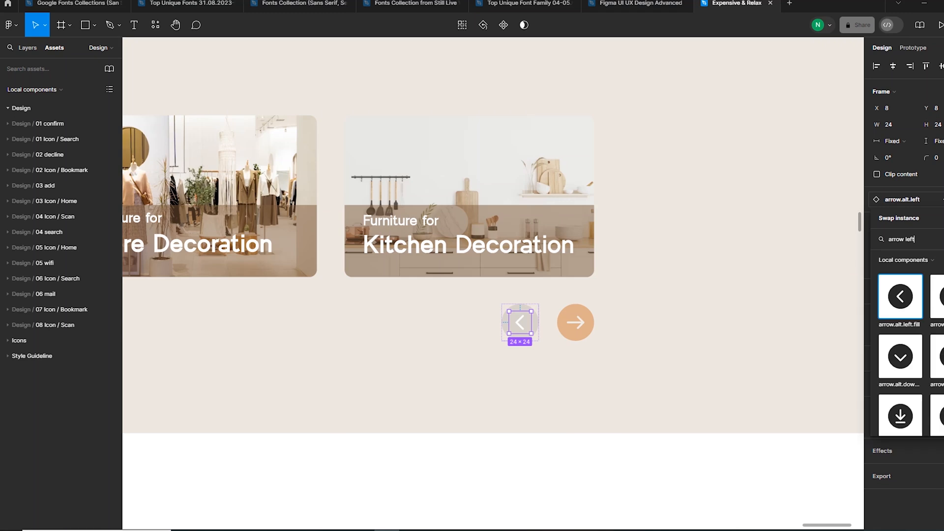
left_click(912, 425)
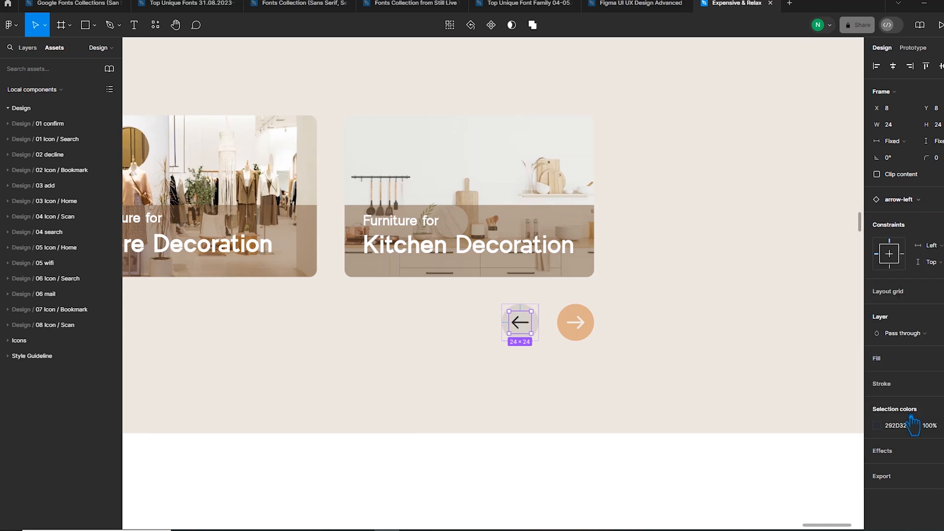
- Set the left arrow icon's stroke weight to 2 and open its stroke colour
key("Return")
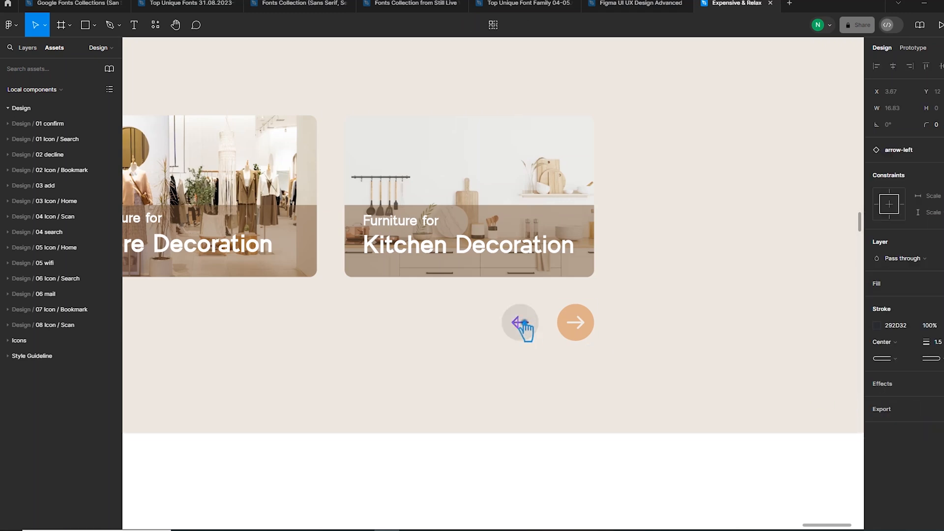
type("2")
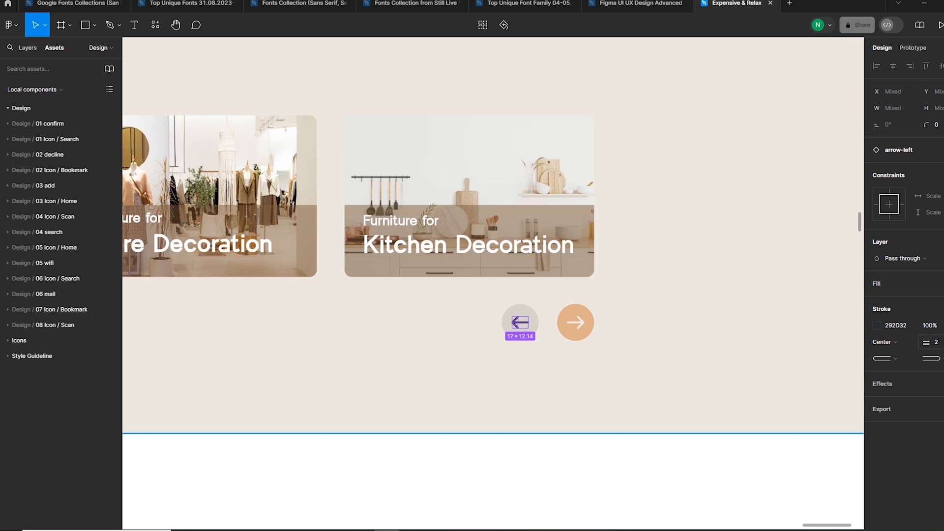
left_click(878, 327)
key("Escape")
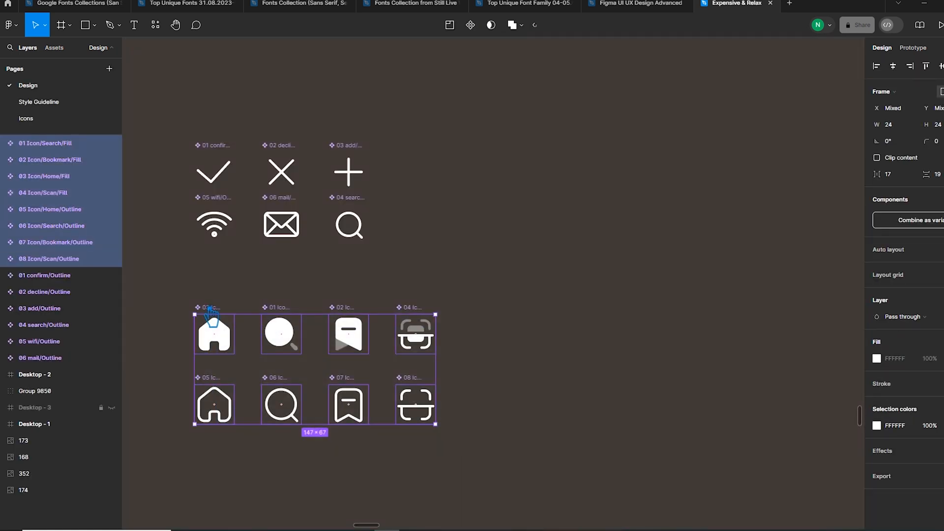
- Place instances of the eight home, search, bookmark and scan icon components to the right of the originals
left_click_drag(213, 337, 612, 280)
left_click(654, 412)
left_click_drag(681, 407, 436, 407)
- Compare the new home outline instance with the original scan and home outline main components
left_click(364, 352)
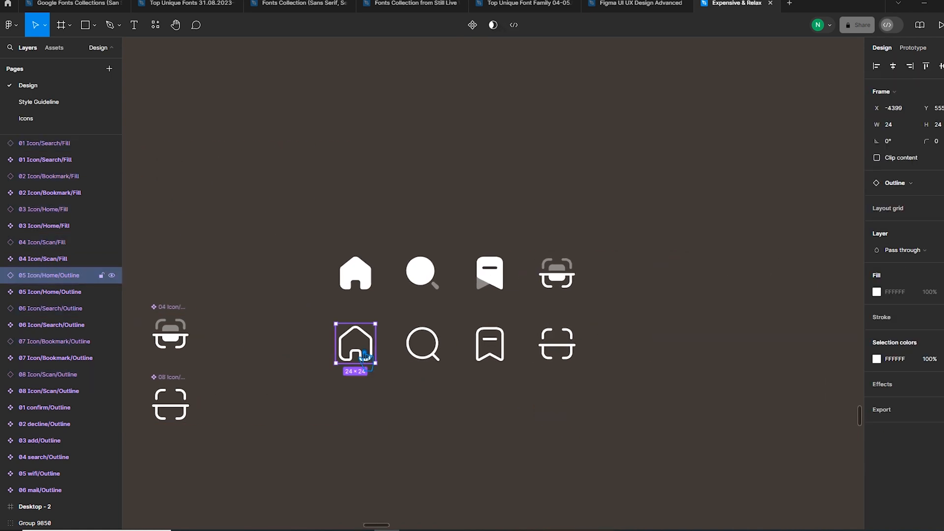
left_click(174, 415)
left_click(401, 419)
left_click_drag(400, 420, 694, 372)
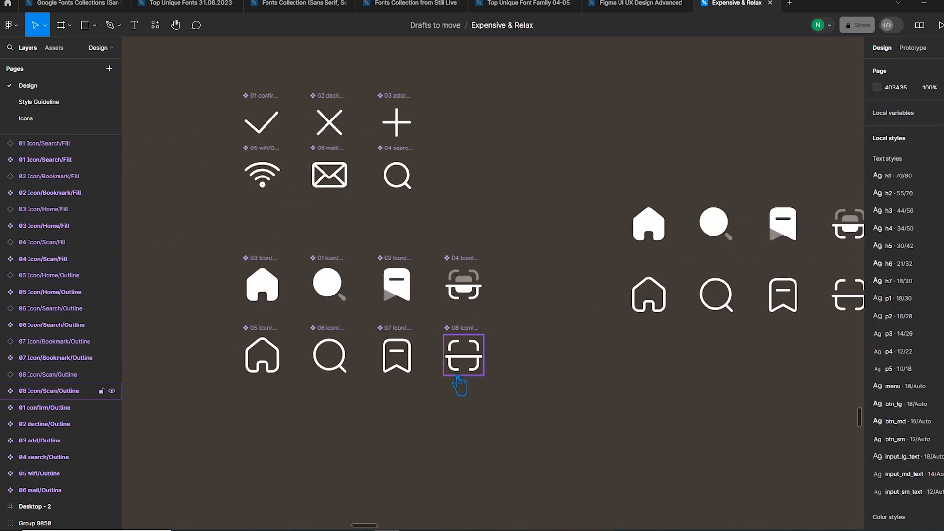
left_click(263, 349)
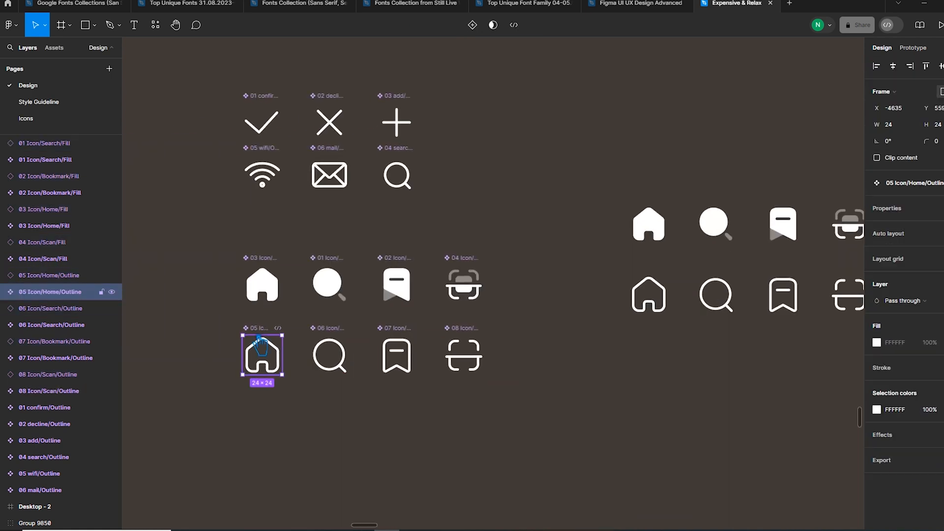
left_click(558, 350)
left_click_drag(691, 386, 449, 377)
left_click(401, 222)
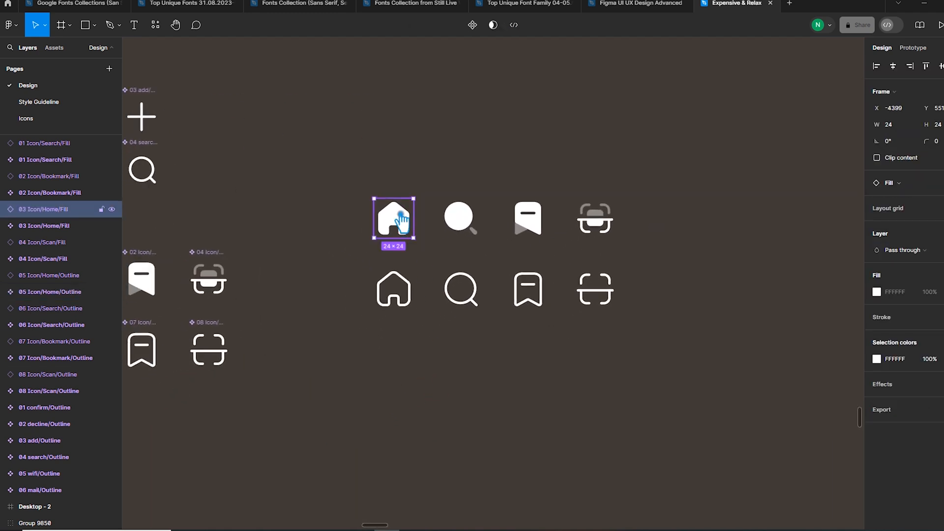
left_click(164, 27)
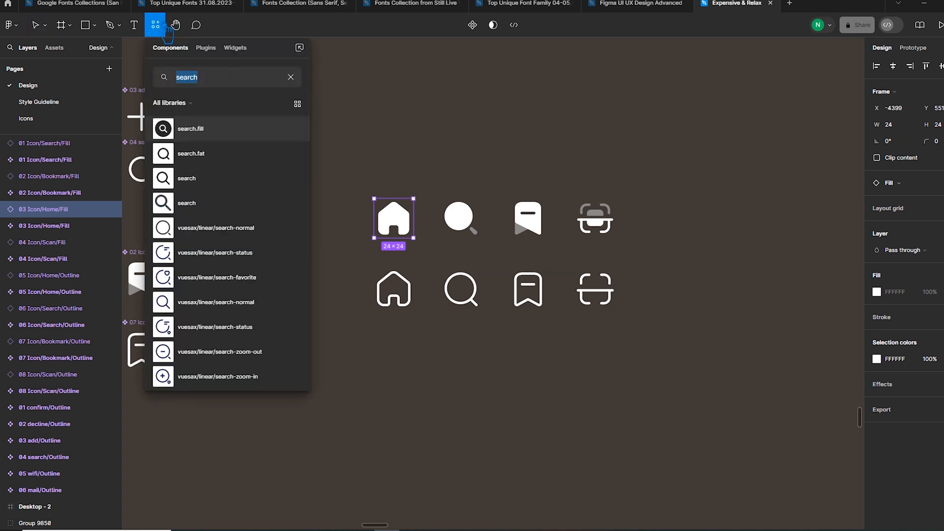
left_click(290, 78)
left_click(426, 113)
- Search the filled home instance's swap options for "home/fill" and pick 03 Icon/Home/Fill
left_click(393, 219)
left_click(919, 184)
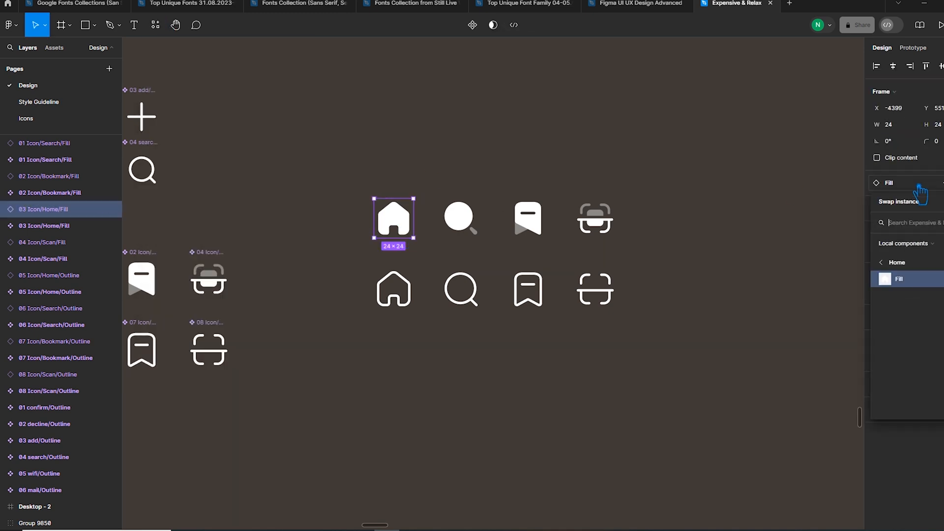
left_click(882, 262)
left_click(924, 226)
type("home")
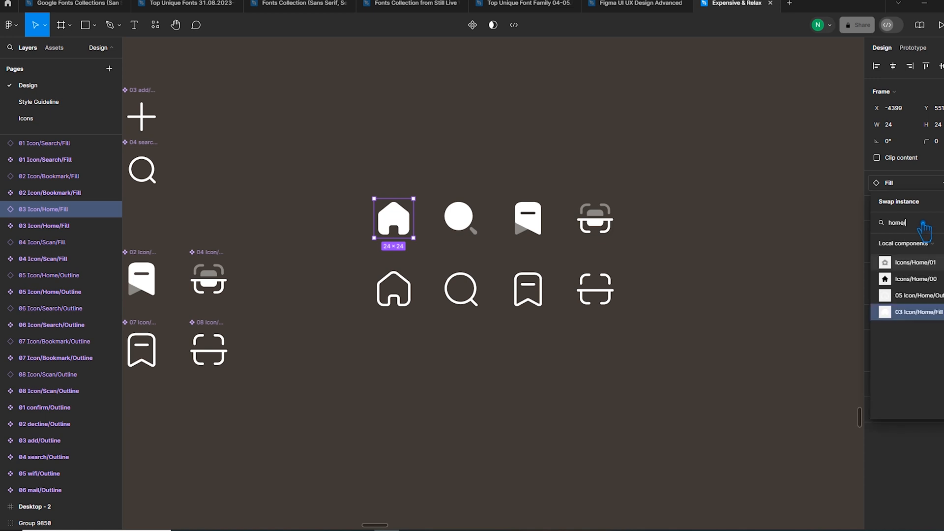
type("/fill")
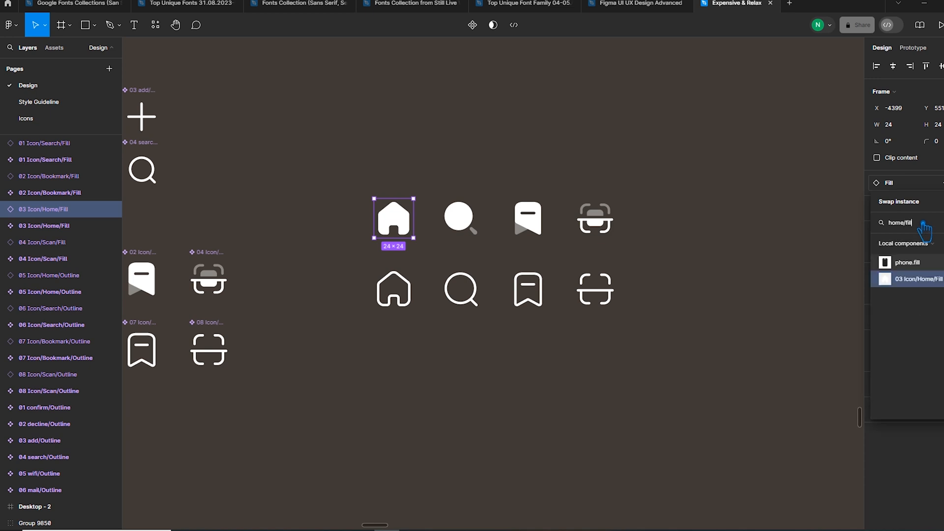
left_click(910, 279)
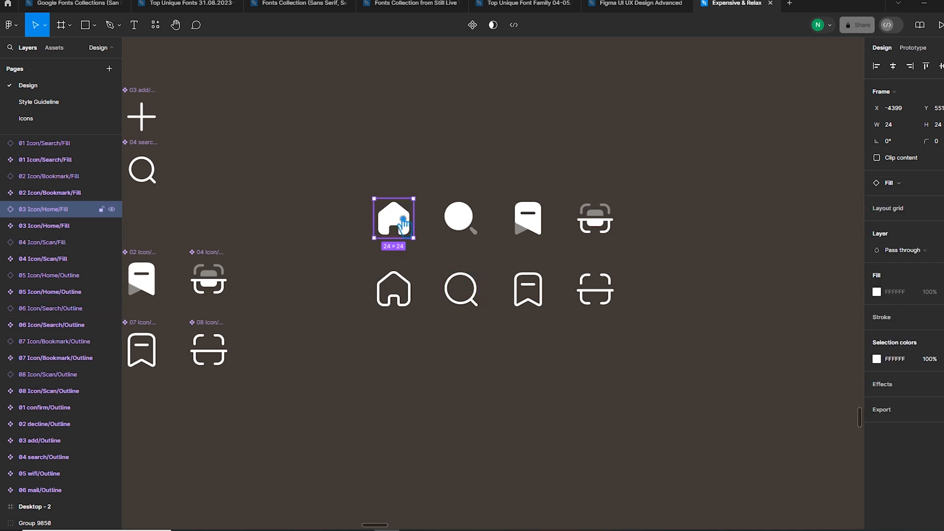
- Search the swap options for "home/outline" and replace the filled home instance with 05 Icon/Home/Outline
left_click(910, 185)
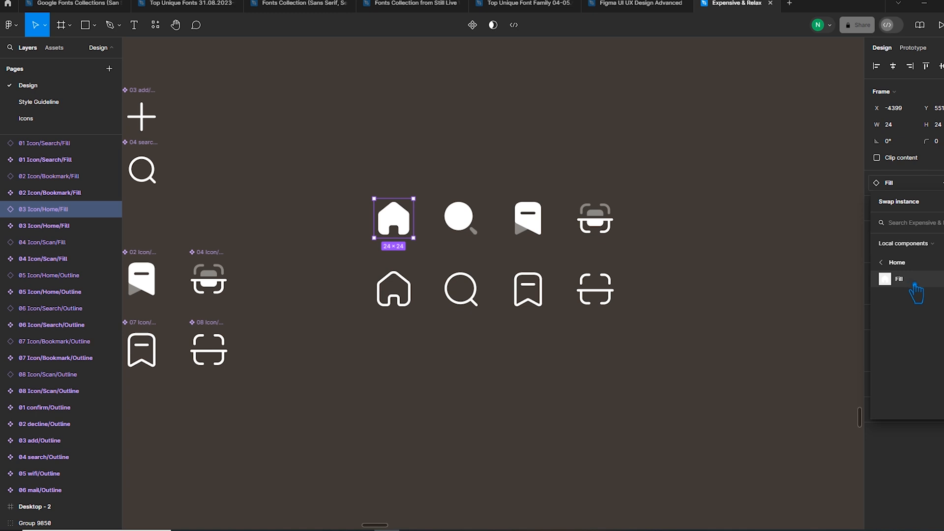
left_click(897, 263)
left_click(907, 224)
type("home")
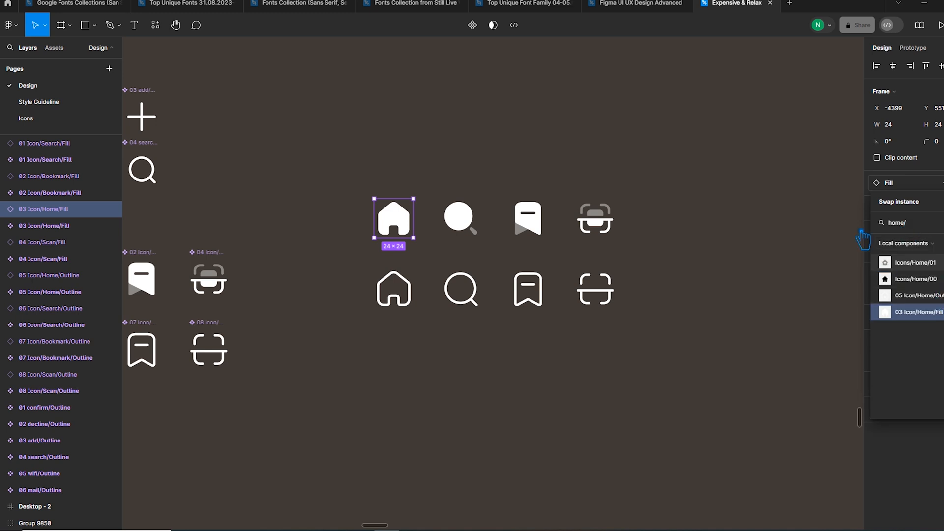
type("/outline")
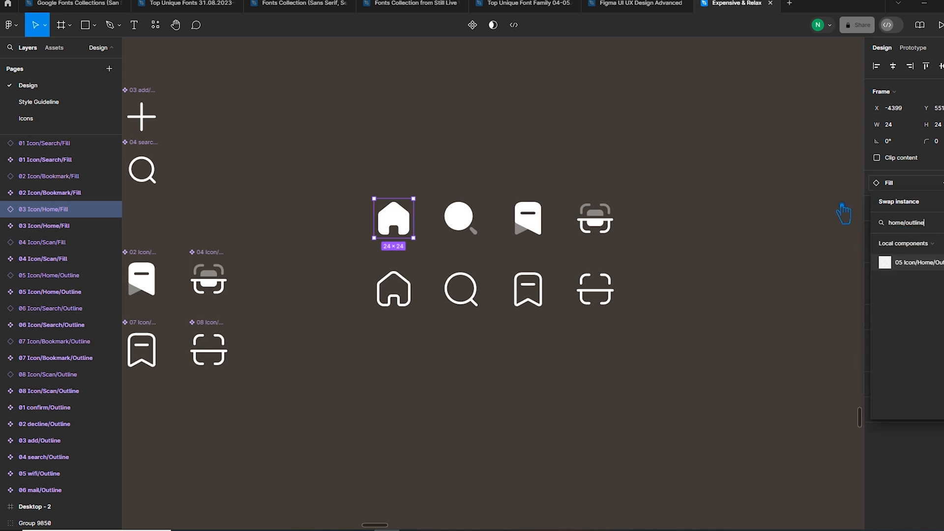
left_click(932, 268)
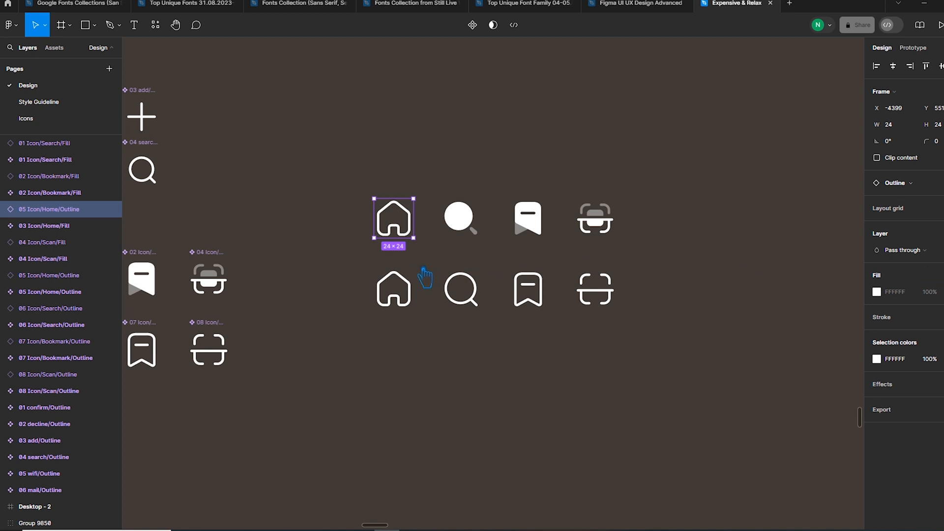
- Swap the upper home instance to 03 Icon/Home/Fill by searching for "home/fill", and deselect it
left_click(918, 187)
type("home/fill")
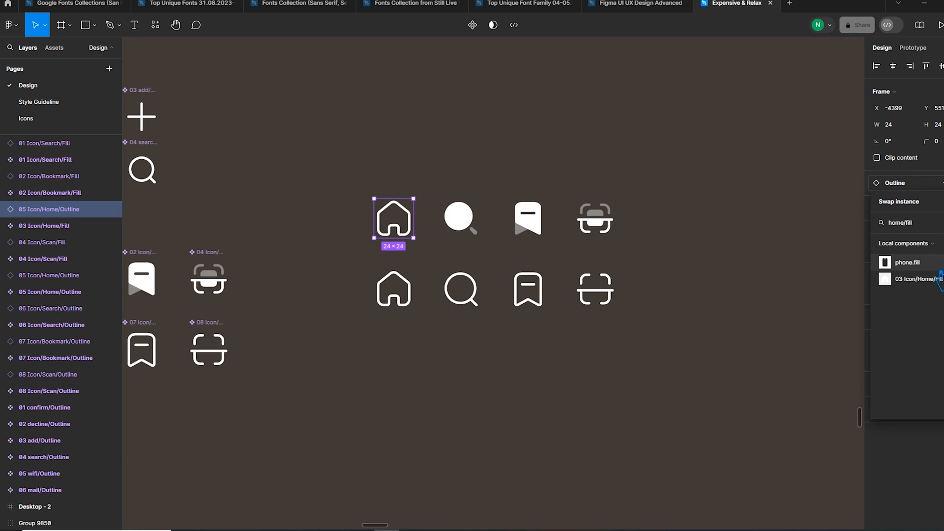
left_click(934, 279)
left_click(536, 369)
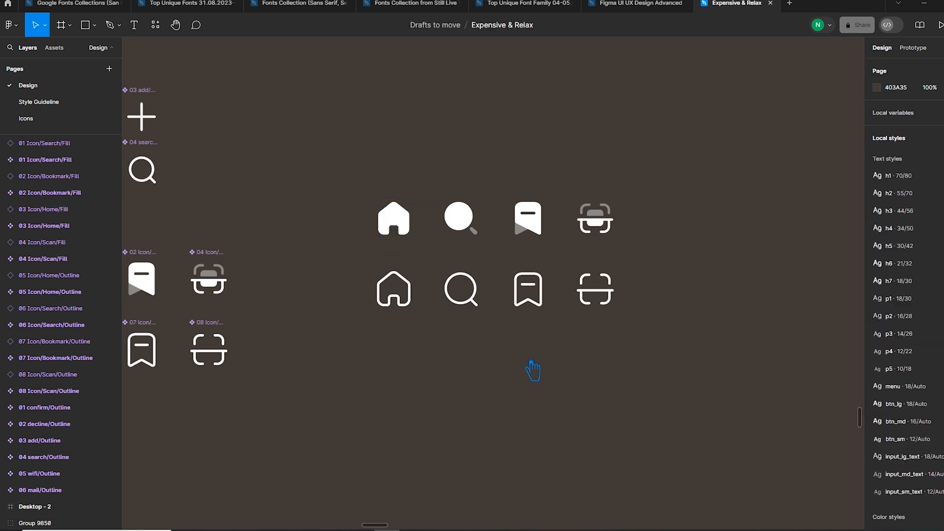
- Search the swap options of the filled search icon instance for "search/fill" and pick its filled version
left_click(474, 229)
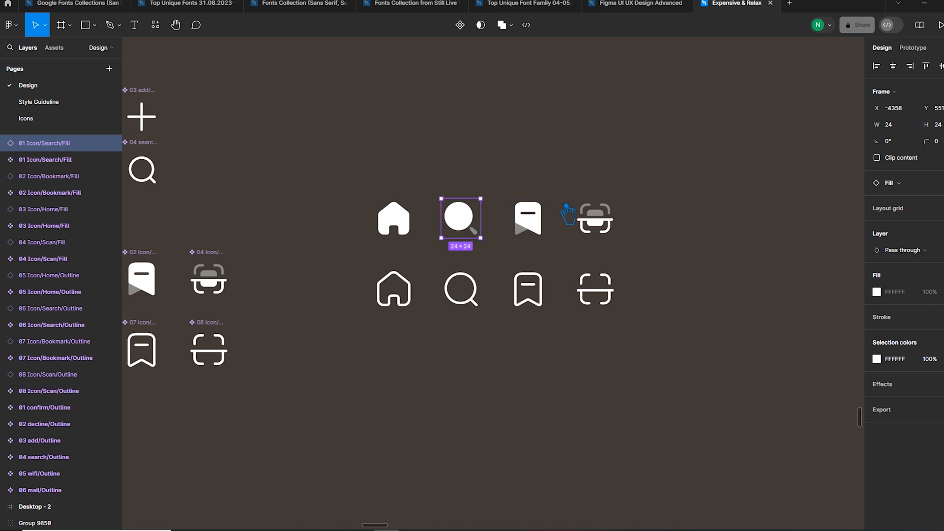
left_click(918, 185)
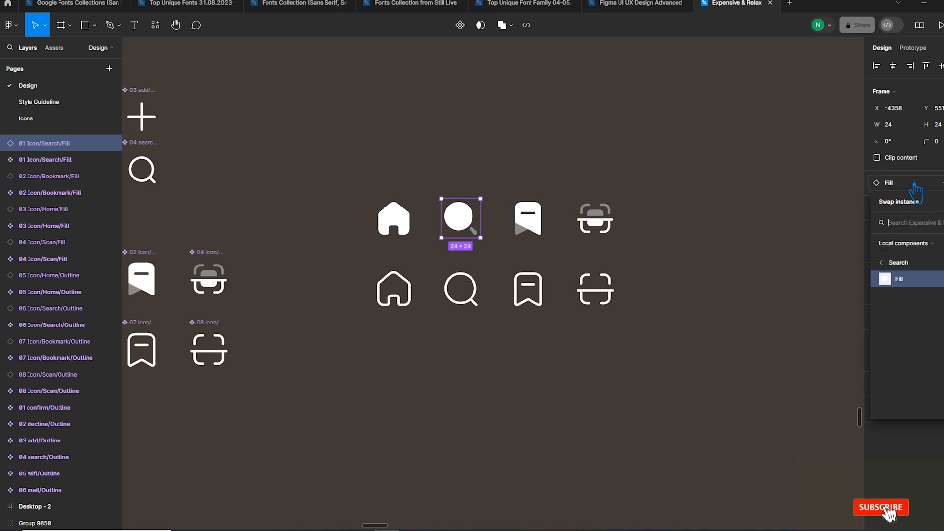
type("search/fill")
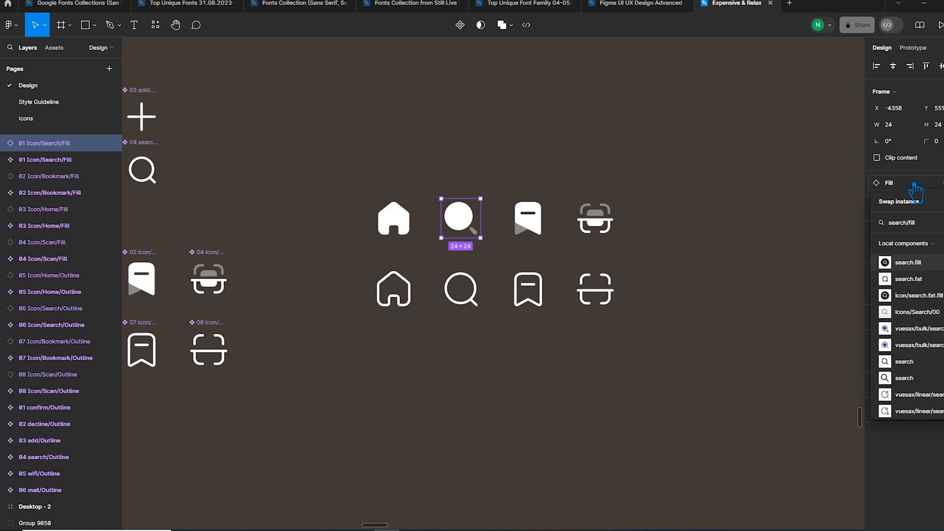
left_click(919, 279)
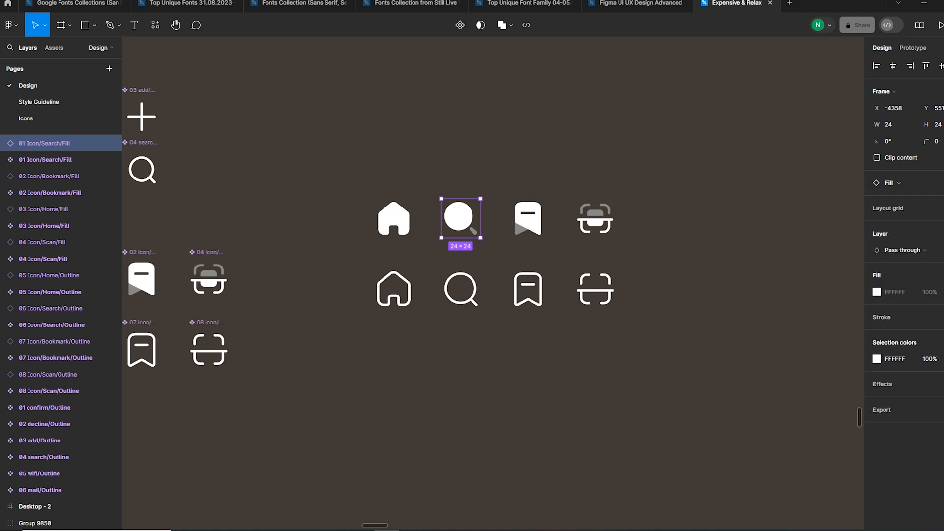
- Search the swap options of the upper filled search icon for "search/outline" and replace it with 06 Icon/Search/Outline
left_click(920, 184)
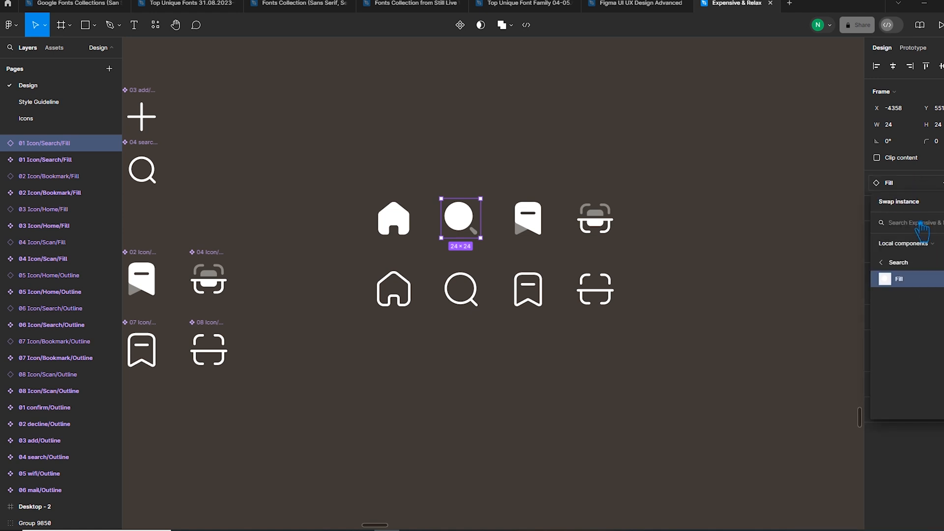
type("sear")
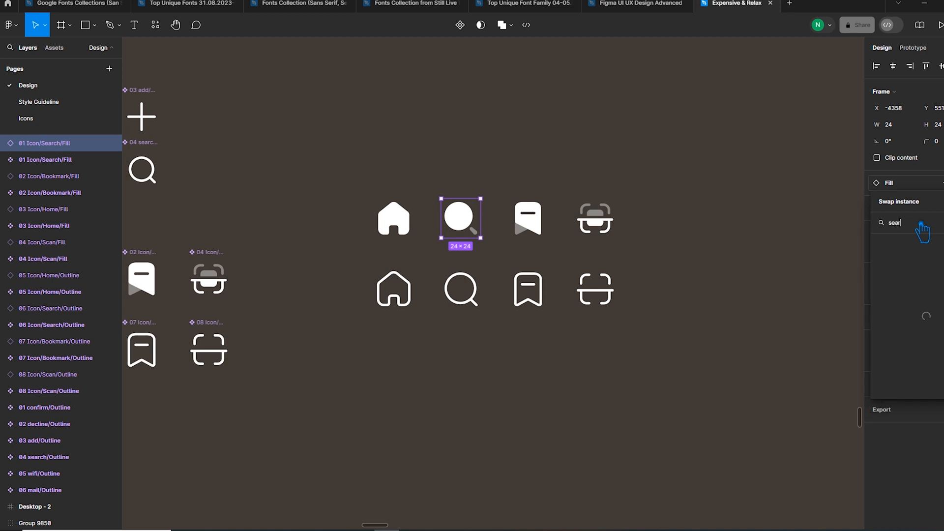
type("ch/out")
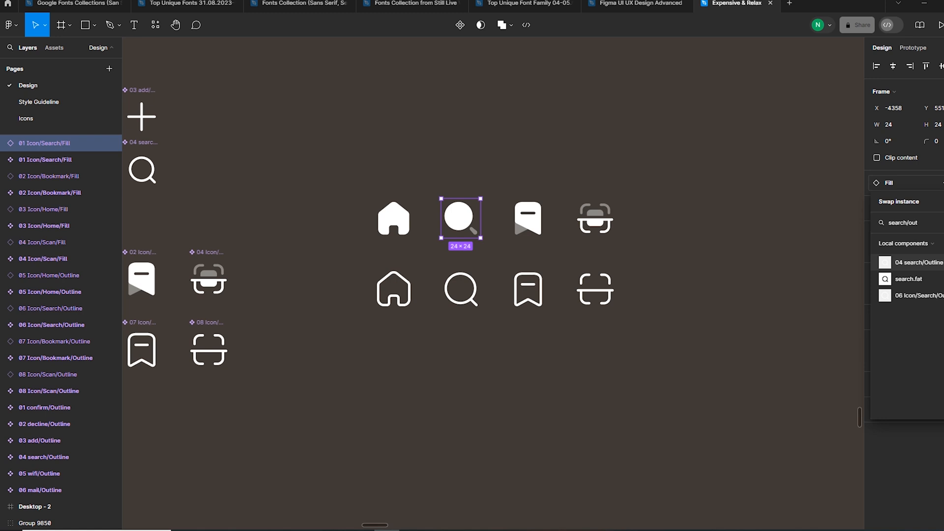
type("line")
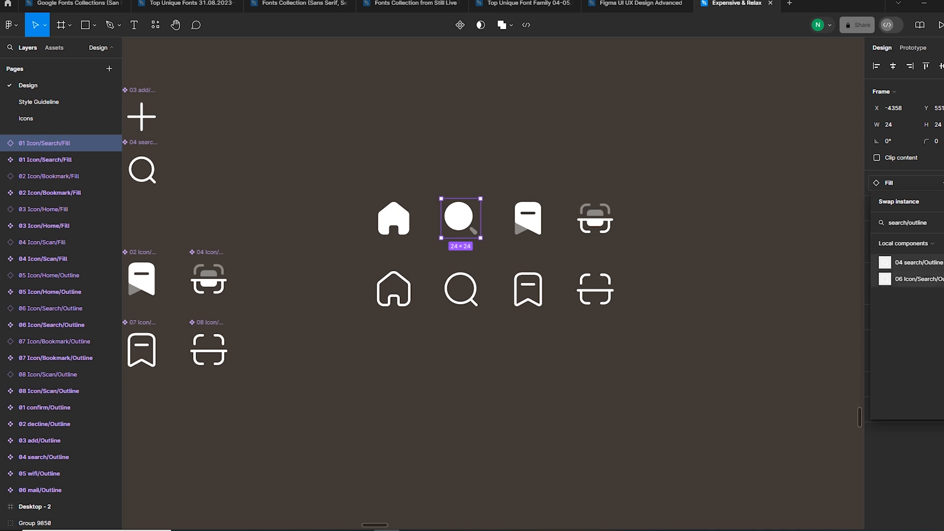
left_click(915, 279)
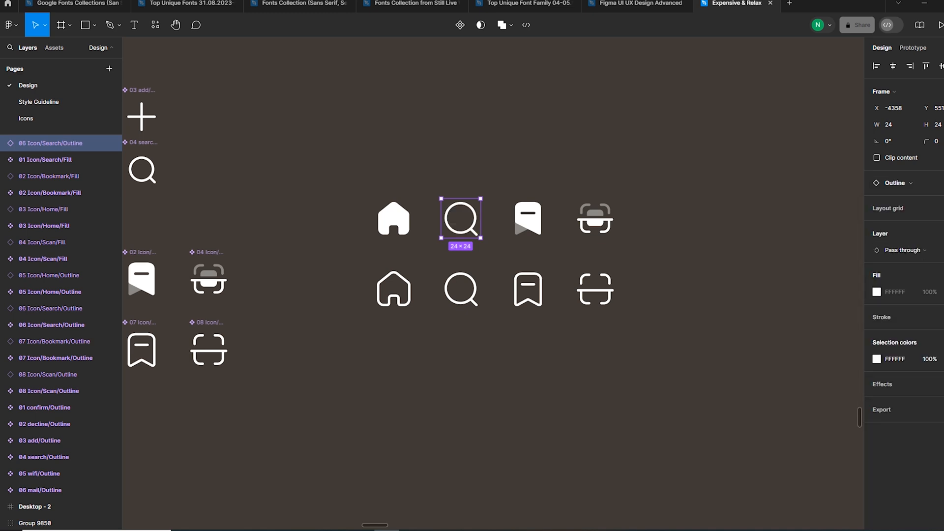
- Search the swap options for "search/fill", swap the upper search instance to 01 Icon/Search/Fill, and deselect it
left_click(914, 184)
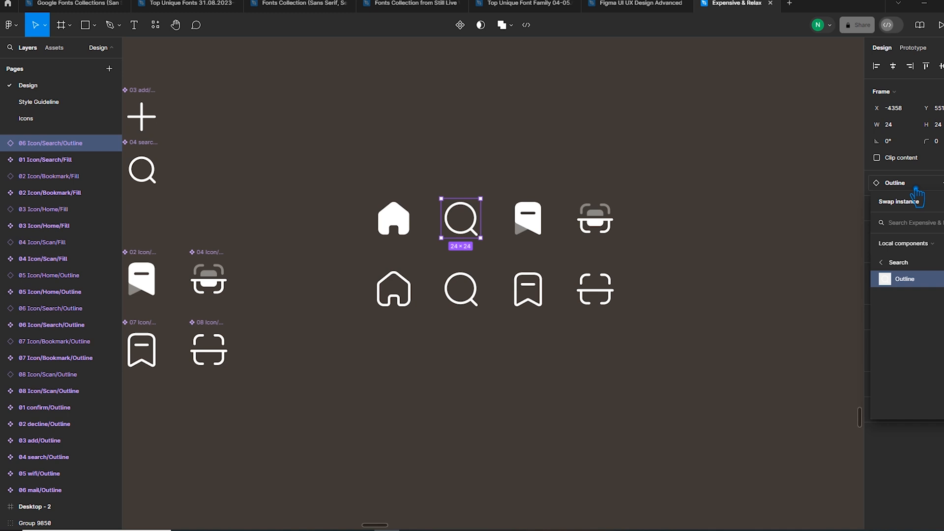
type("search")
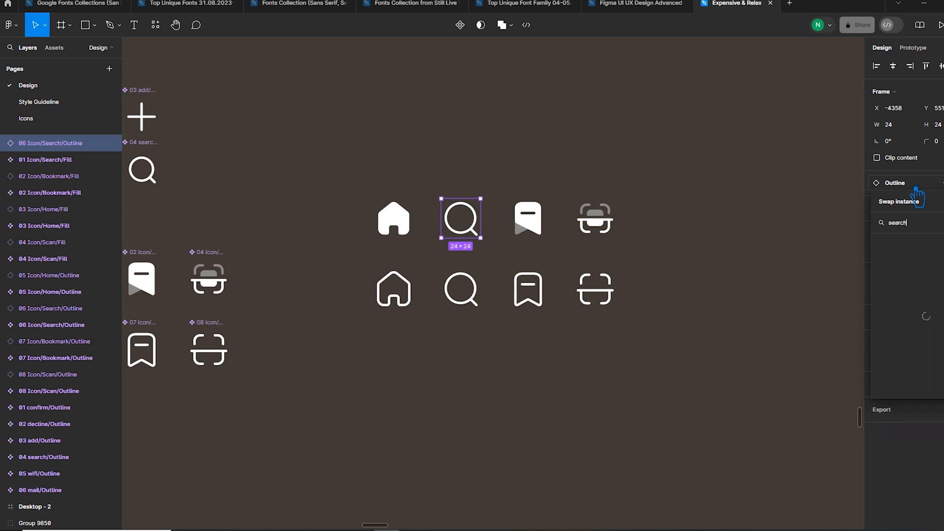
type("/fill")
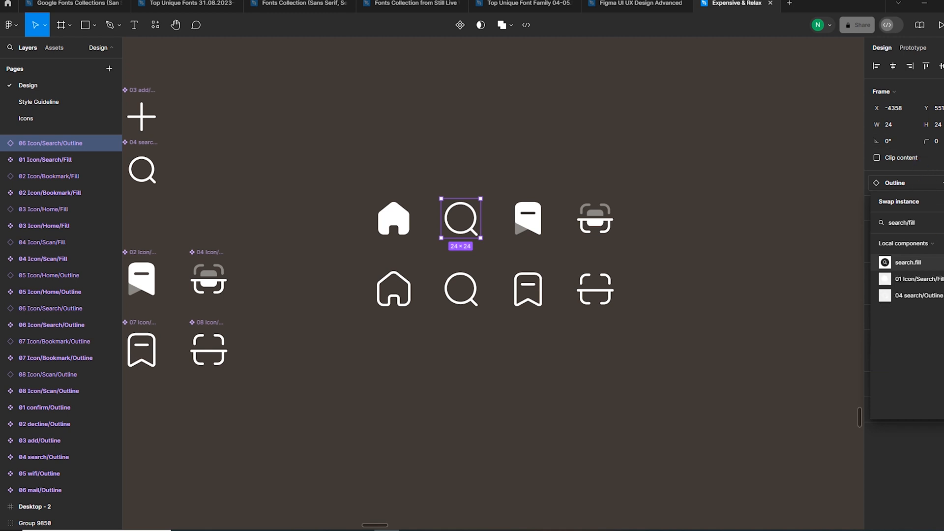
left_click(942, 291)
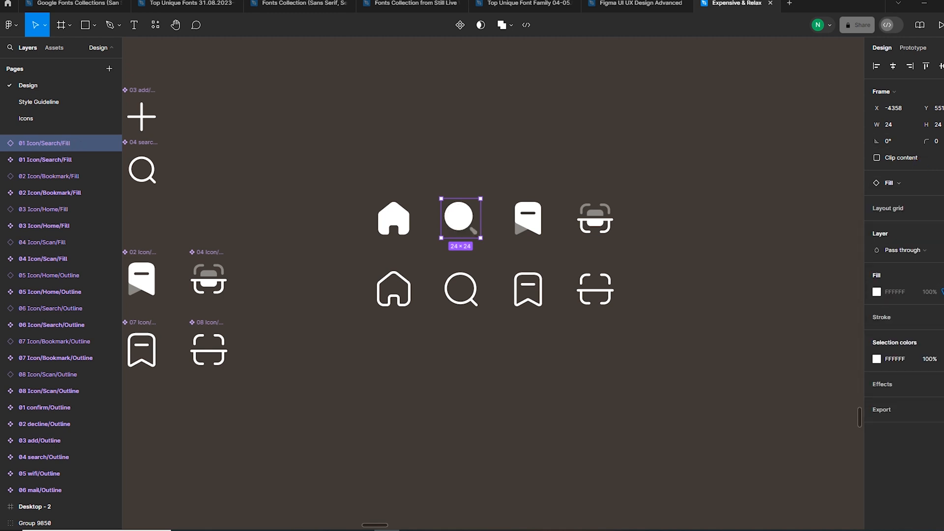
left_click(779, 302)
- Move the filled and outline icon rows together higher up on the canvas, and deselect them
left_click_drag(685, 386, 371, 195)
left_click_drag(426, 209, 427, 96)
left_click(509, 249)
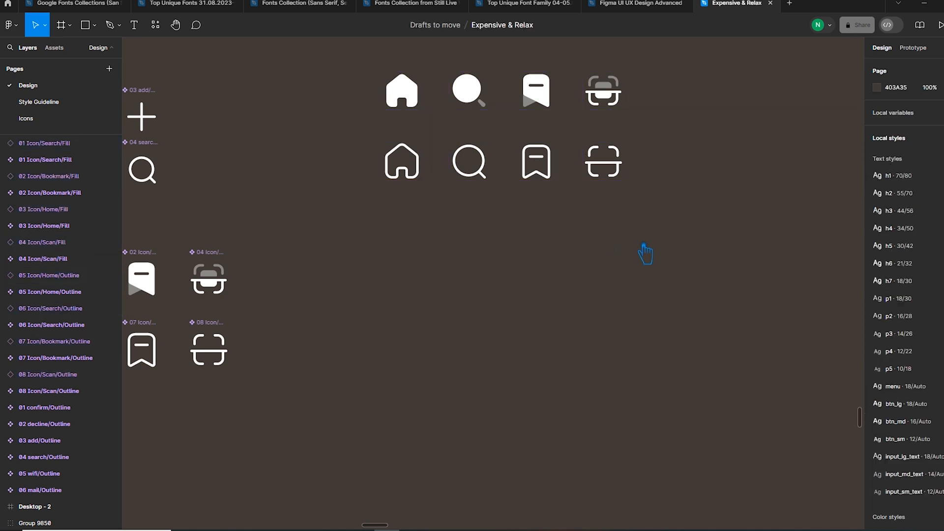
- Duplicate the row of four filled icons into the empty space below the outline row, and deselect the copies
left_click_drag(652, 209, 380, 139)
left_click_drag(650, 120, 404, 288)
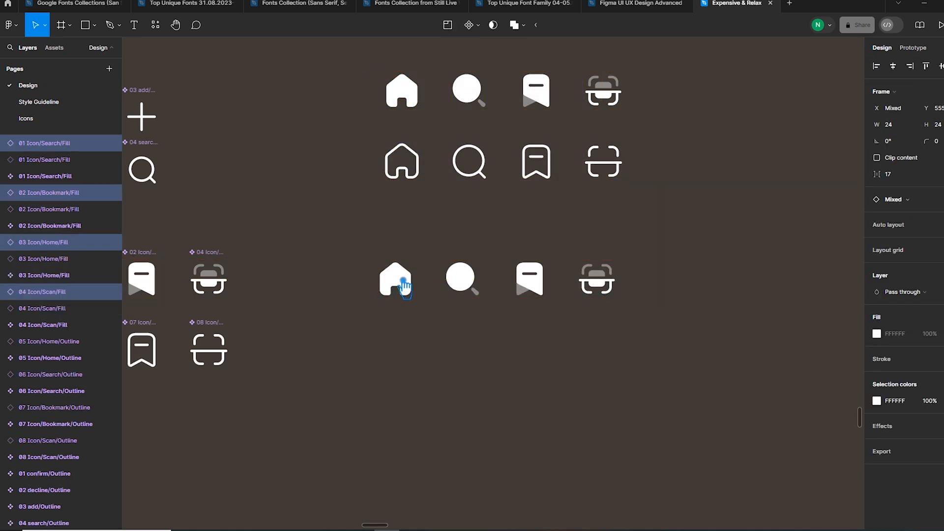
left_click(406, 333)
- Search all libraries for "home" and replace the duplicated home instance with the Iconly/Bold/Home component
left_click(397, 281)
left_click(156, 25)
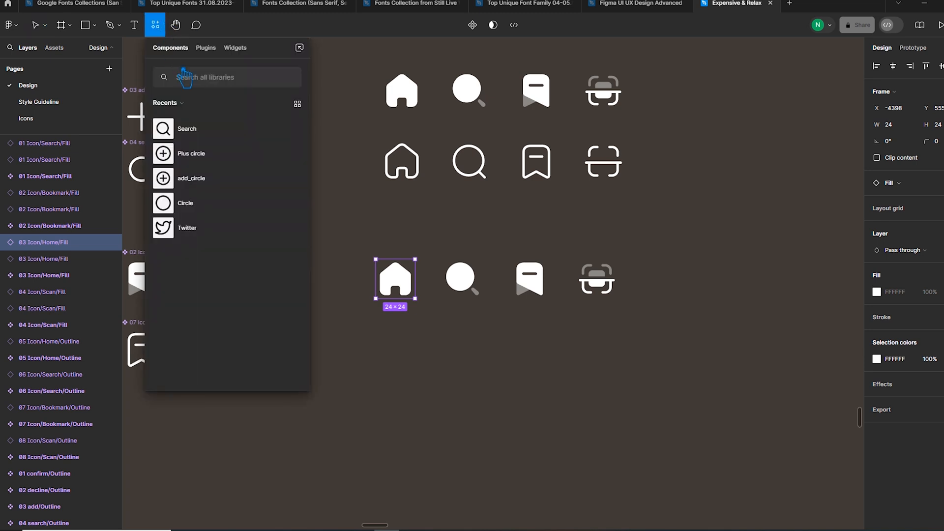
type("home")
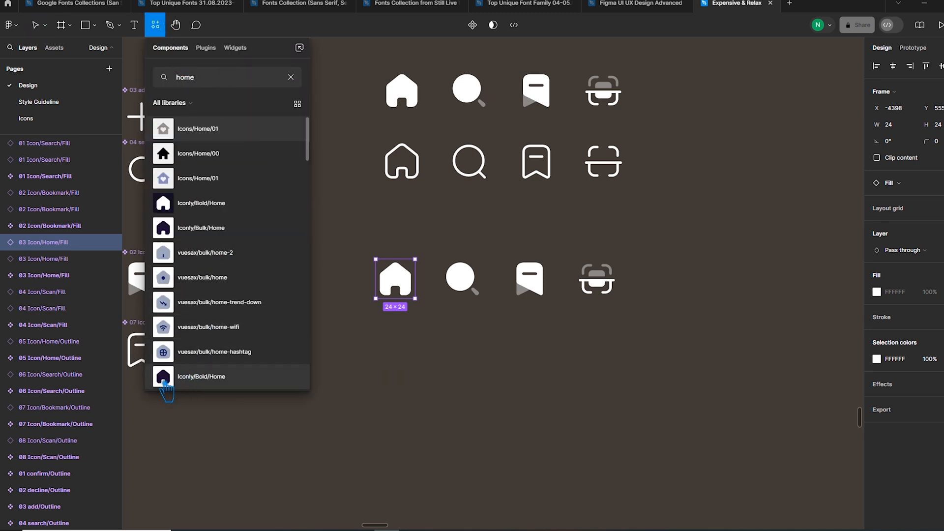
left_click_drag(172, 383, 401, 303)
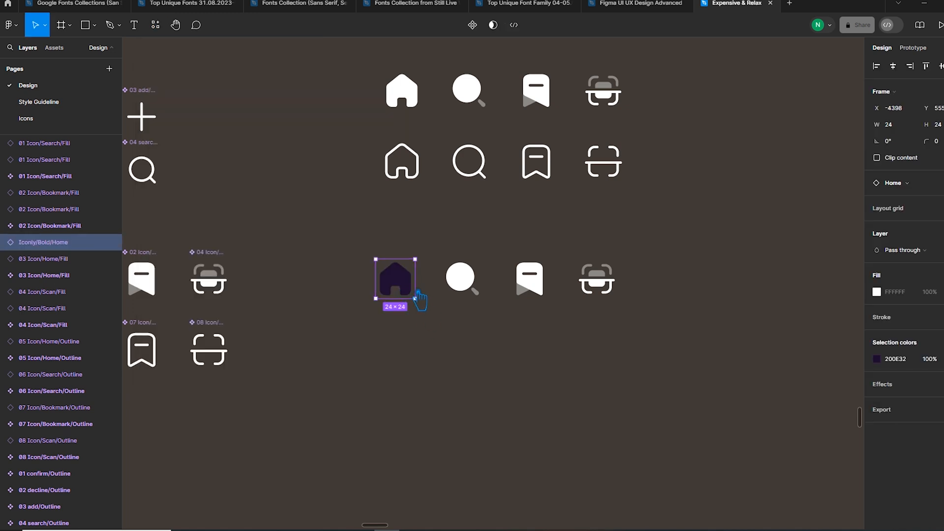
- Change the replaced home icon's colour to white, FFFFFF, and deselect it
left_click(878, 361)
left_click_drag(825, 355, 722, 222)
left_click(722, 223)
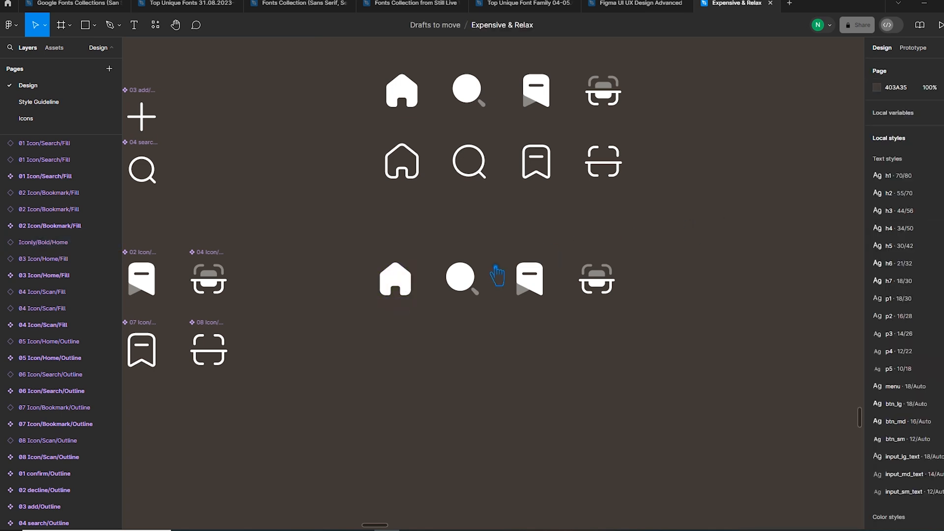
- Try to place the search.fat component over the white Iconly/Bold/Home instance after searching all libraries for "search"
left_click(473, 282)
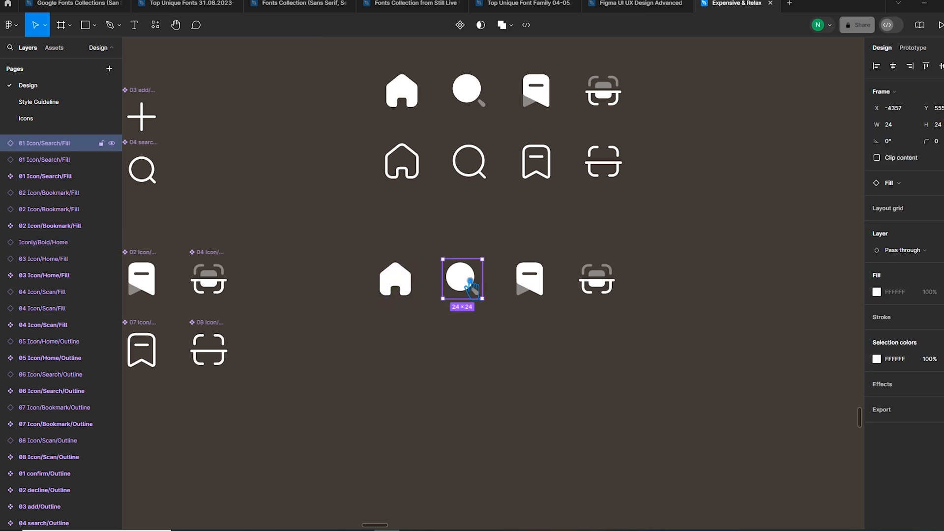
left_click(408, 290)
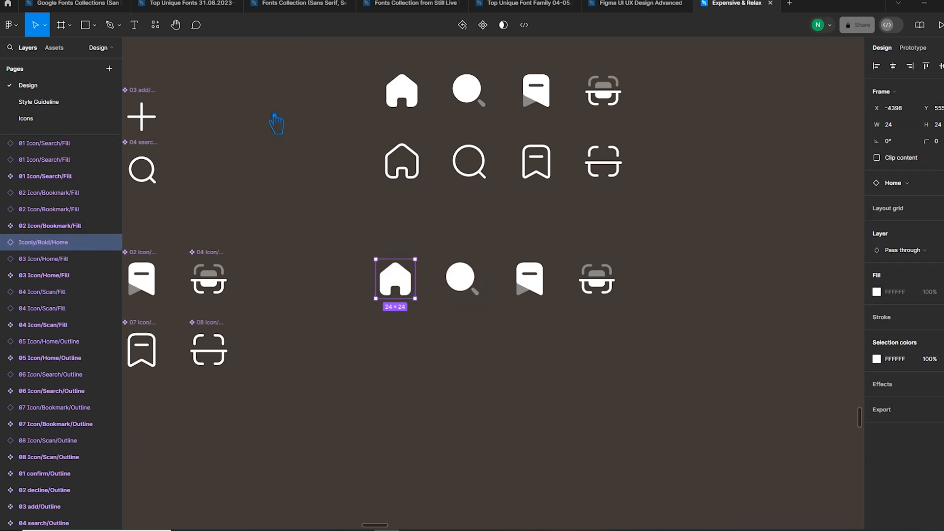
left_click(155, 24)
type("search")
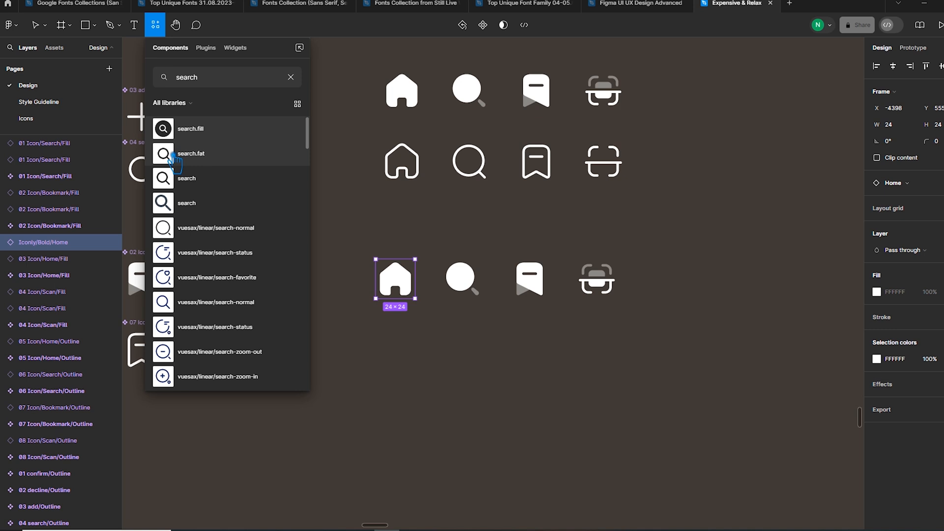
left_click(173, 154)
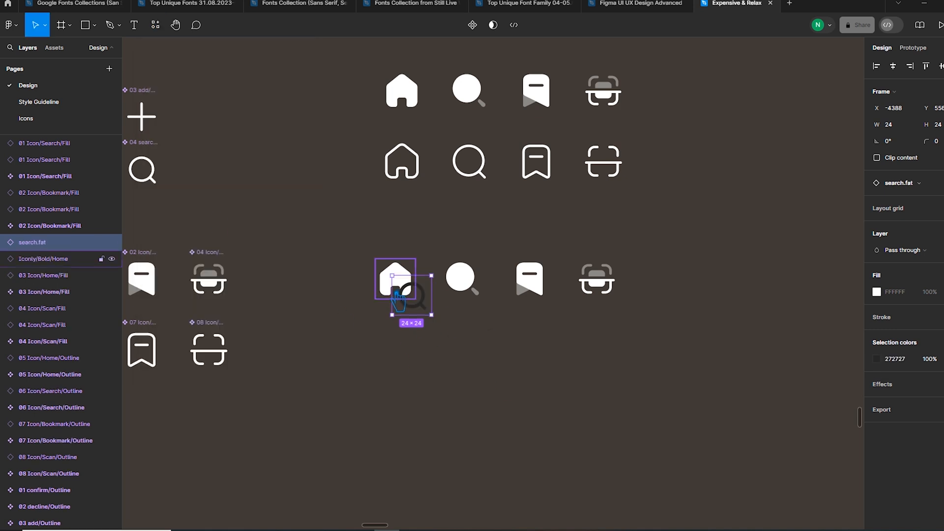
key("ctrl+z")
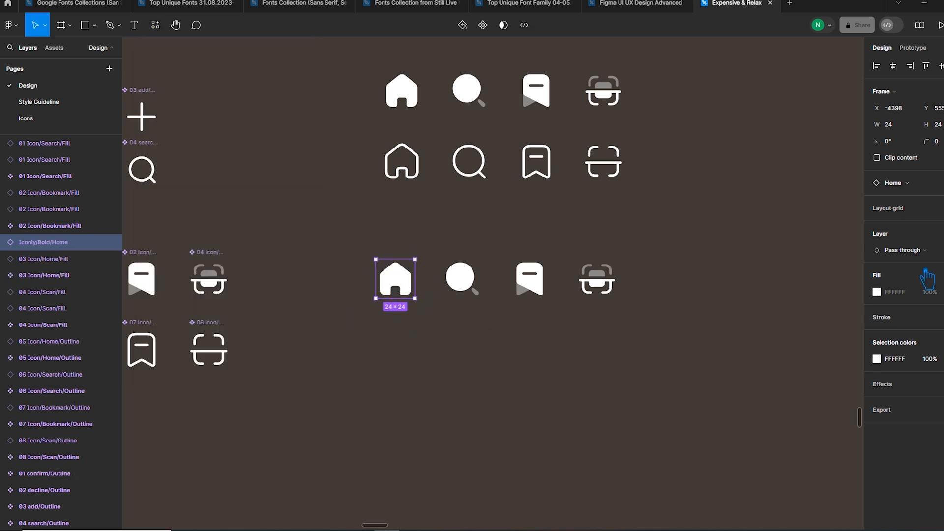
- Search the Iconly/Bold/Home instance's swap options for "search", try search.fat as its replacement, and undo the swap
left_click(929, 188)
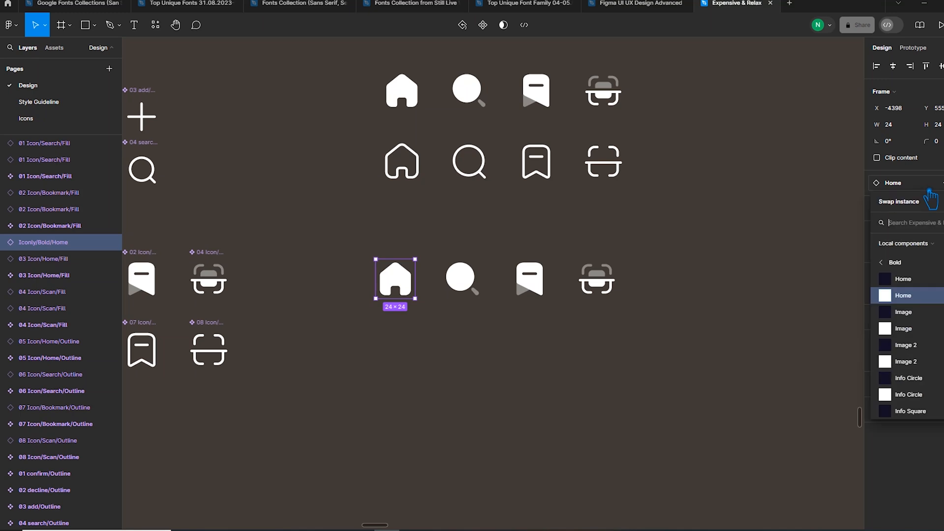
type("search")
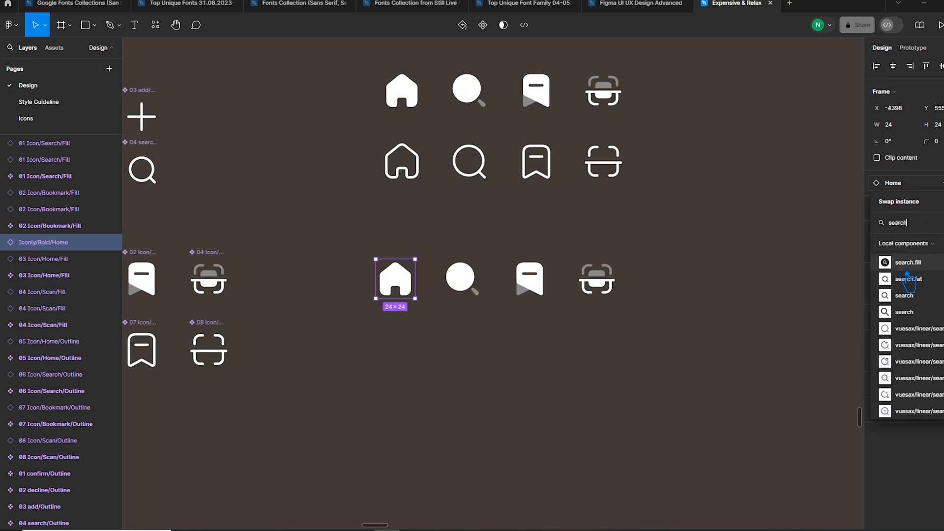
left_click(905, 276)
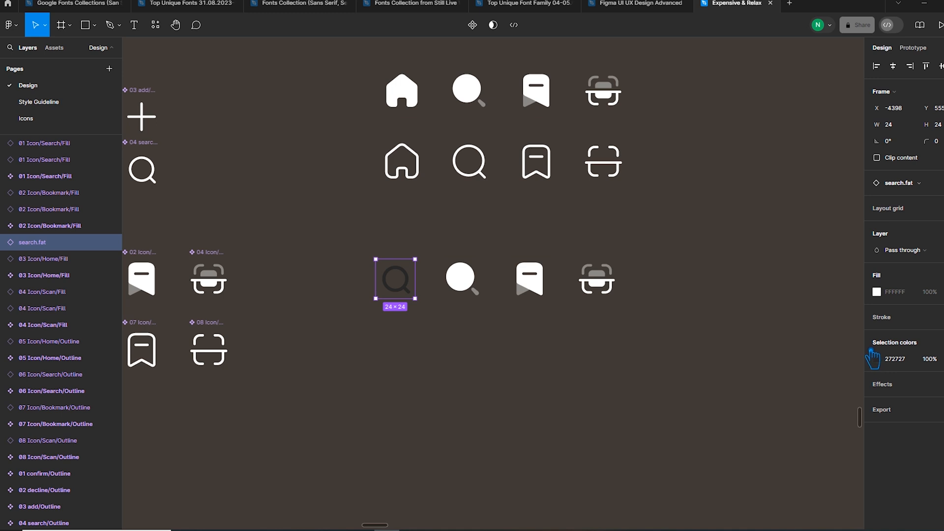
key("ctrl+z")
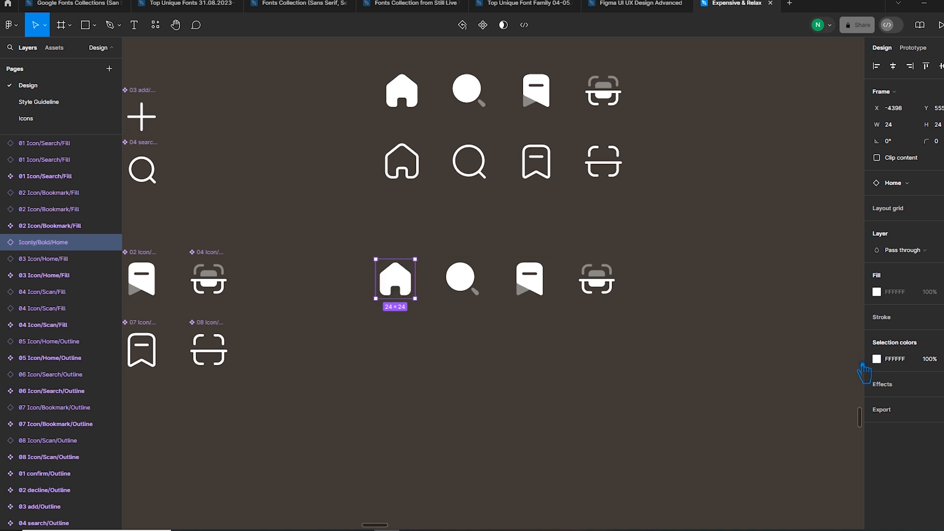
- Try replacing the Iconly/Bold/Home instance directly with search.fat from the component library results, and undo the replacement
left_click(160, 31)
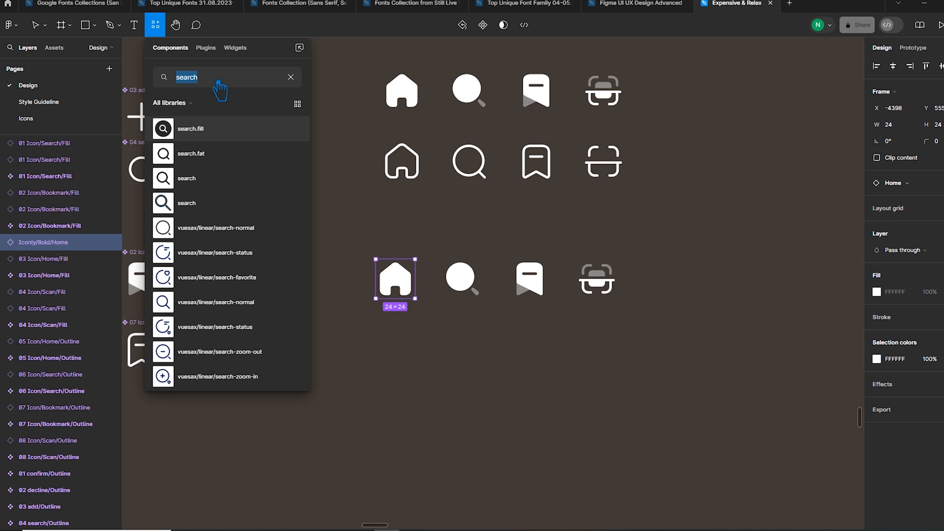
left_click_drag(171, 159, 405, 289)
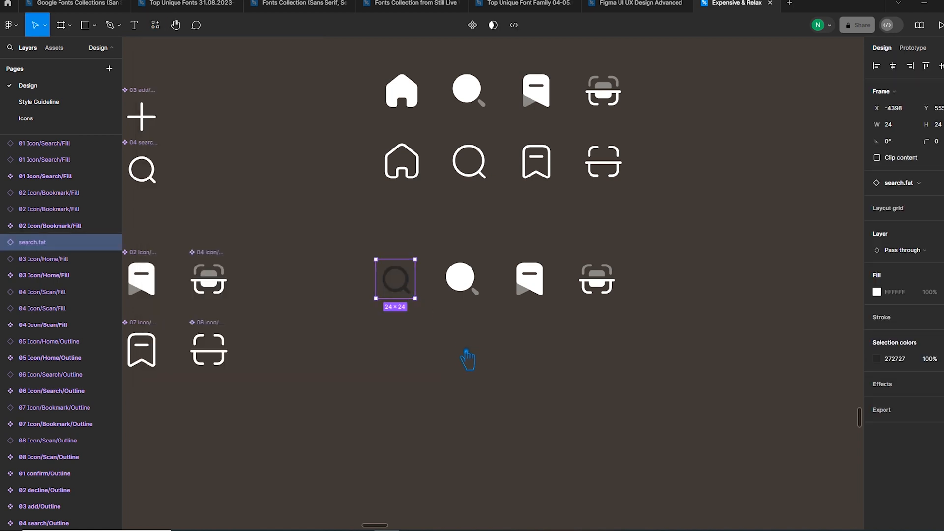
key("ctrl+z")
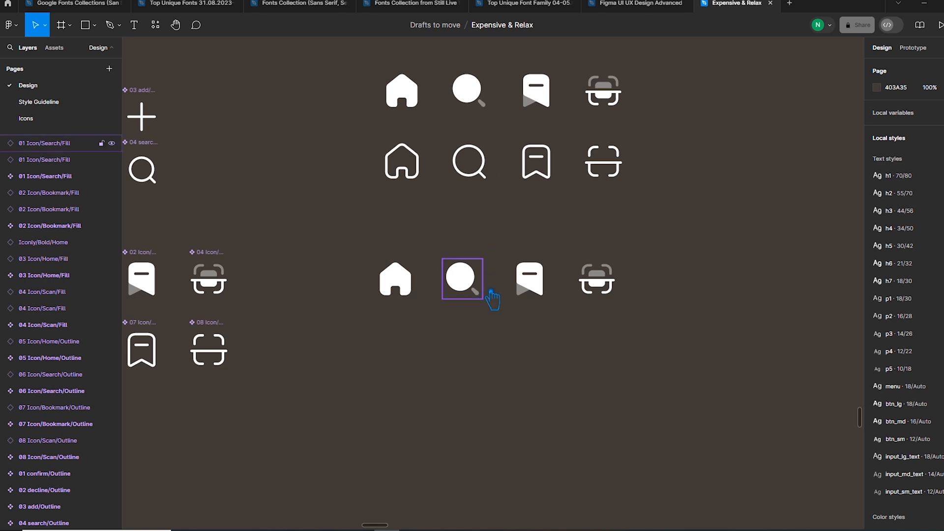
left_click_drag(714, 356, 334, 214)
left_click(308, 204)
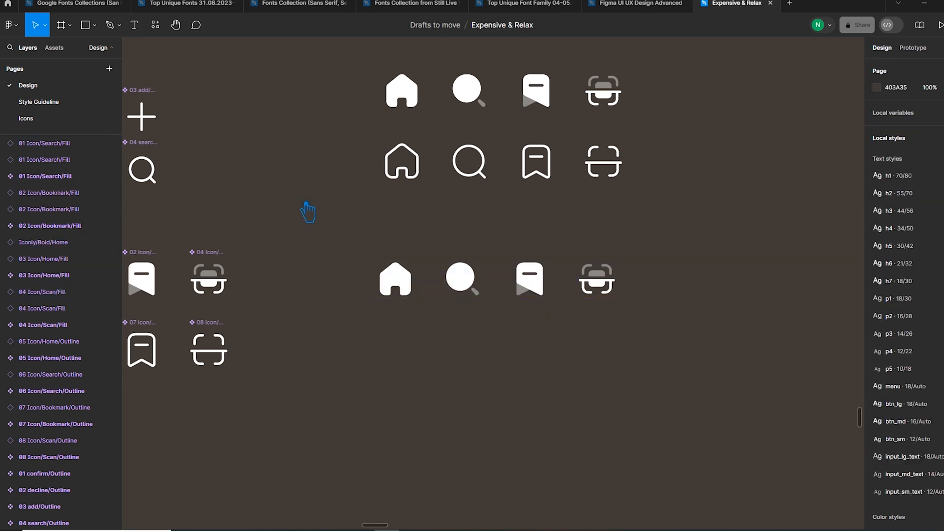
left_click_drag(372, 365, 390, 426)
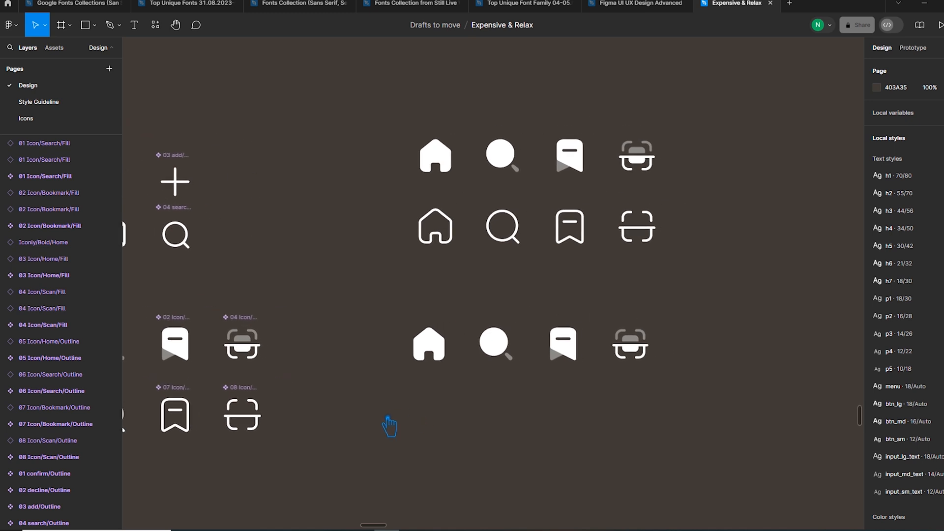
- Examine the quote icon in the first testimonial card under "What Our Clients Say" on Desktop - 1 to see whether it is a component instance
scroll(389, 426, "down", 10)
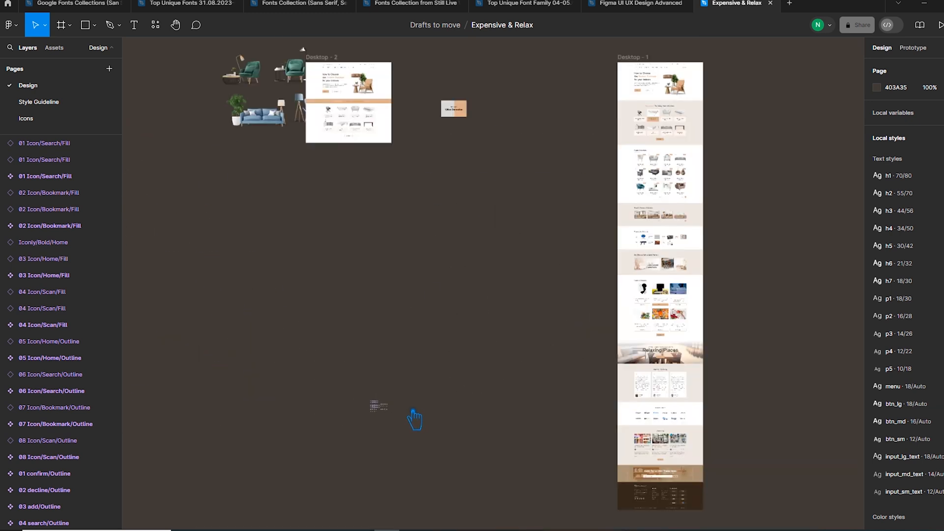
scroll(717, 413, "up", 10)
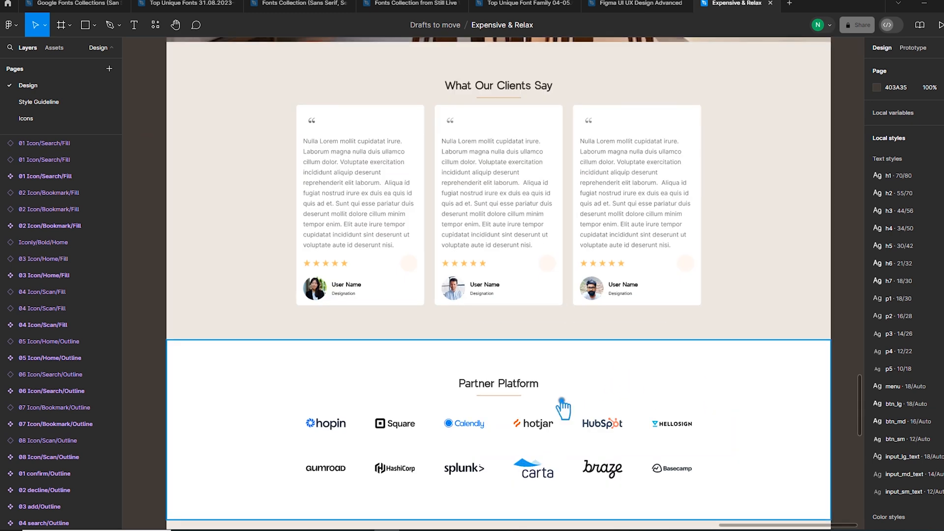
scroll(563, 408, "up", 2)
scroll(517, 312, "up", 5)
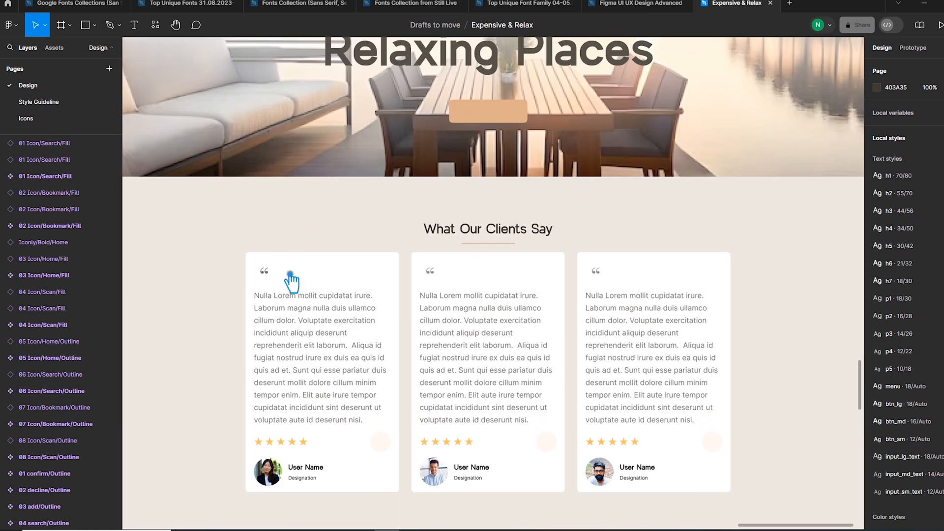
double_click(273, 275)
double_click(270, 274)
double_click(271, 274)
left_click(299, 282)
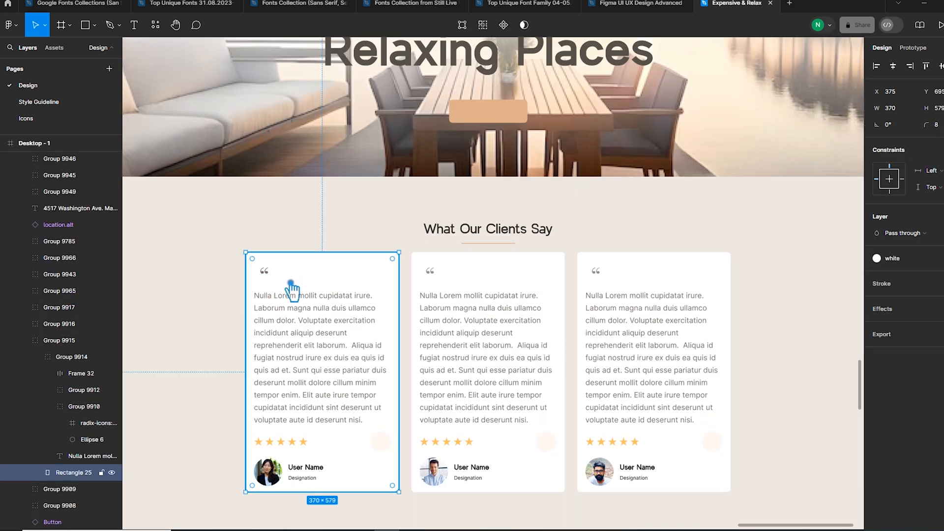
double_click(272, 277)
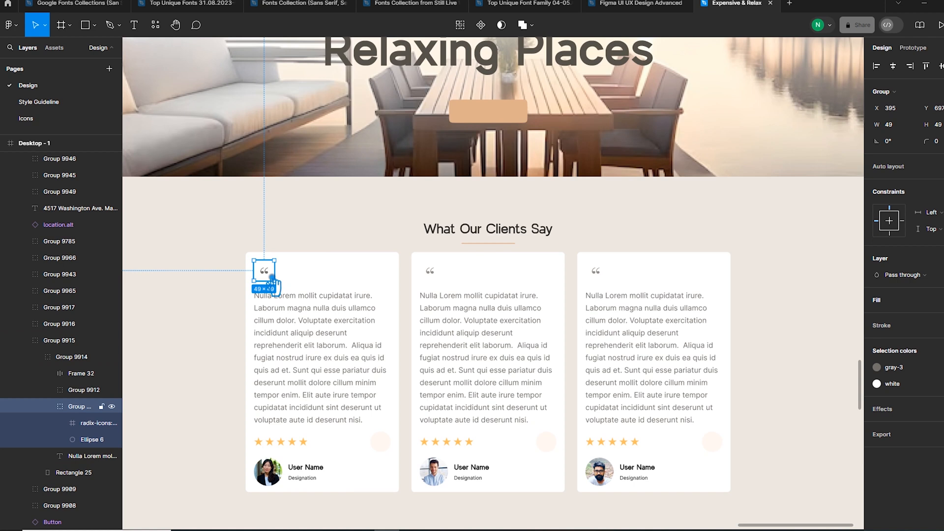
double_click(272, 277)
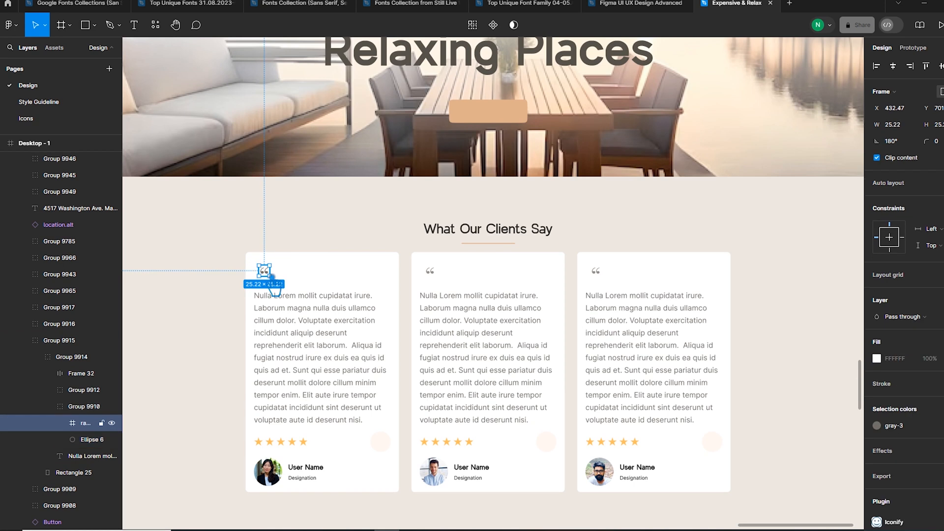
left_click(336, 244)
- Search the Learn More button arrow's swap options for "right/arrow" and replace the icon with Arrow - Right Circle
scroll(332, 268, "up", 8)
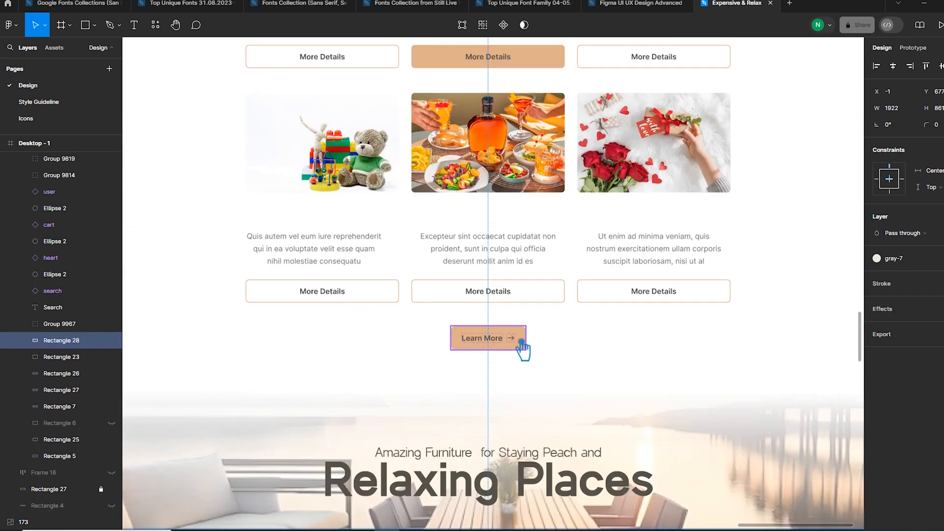
double_click(523, 344)
left_click(927, 185)
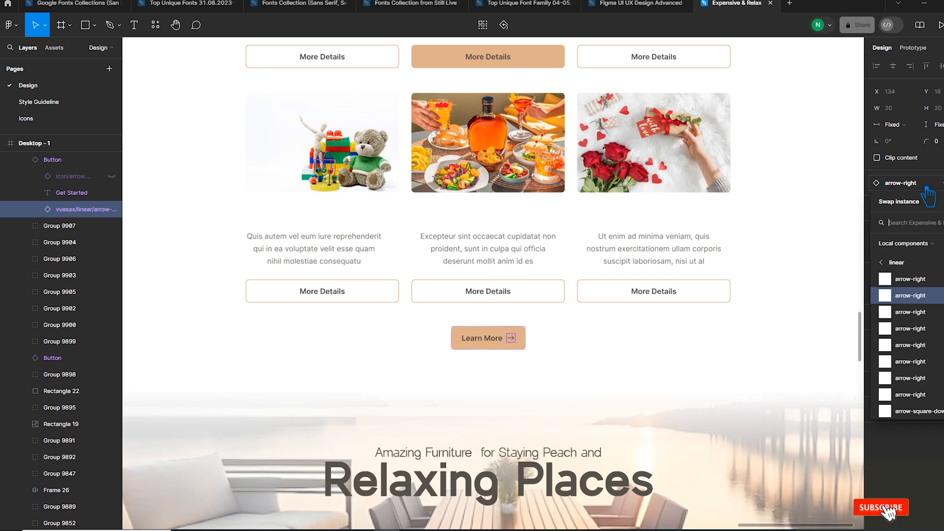
type("right")
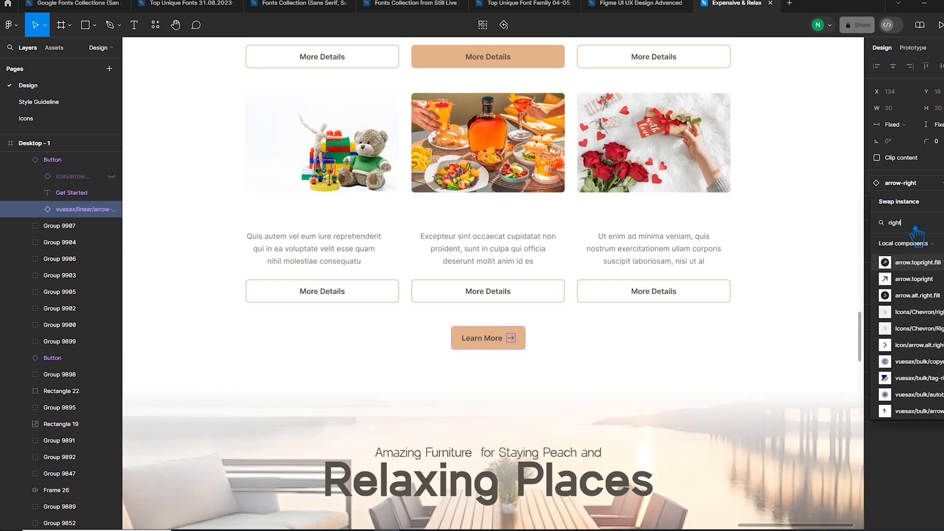
type("/arrow")
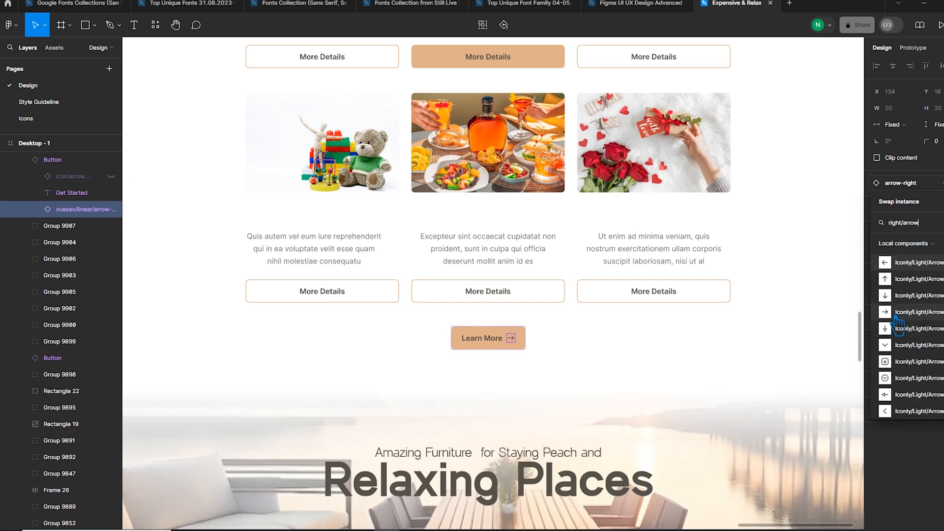
scroll(900, 322, "down", 4)
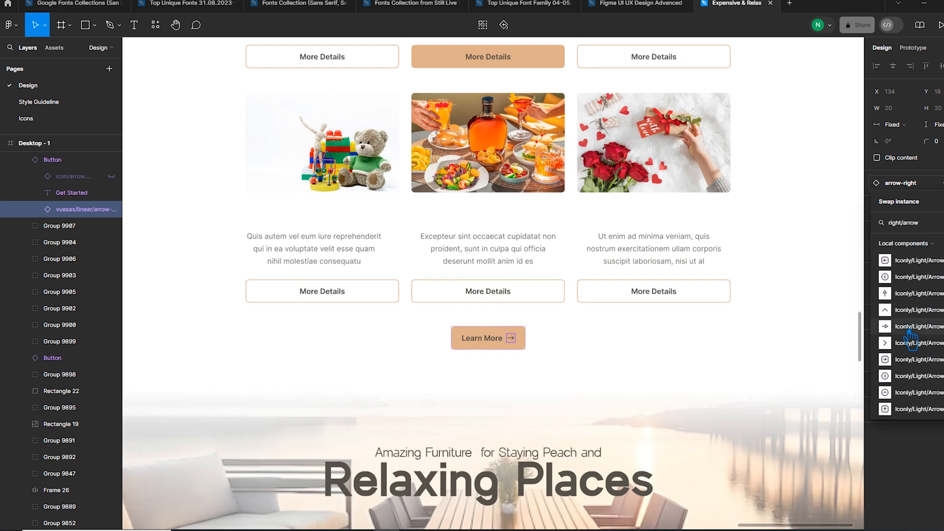
left_click(896, 378)
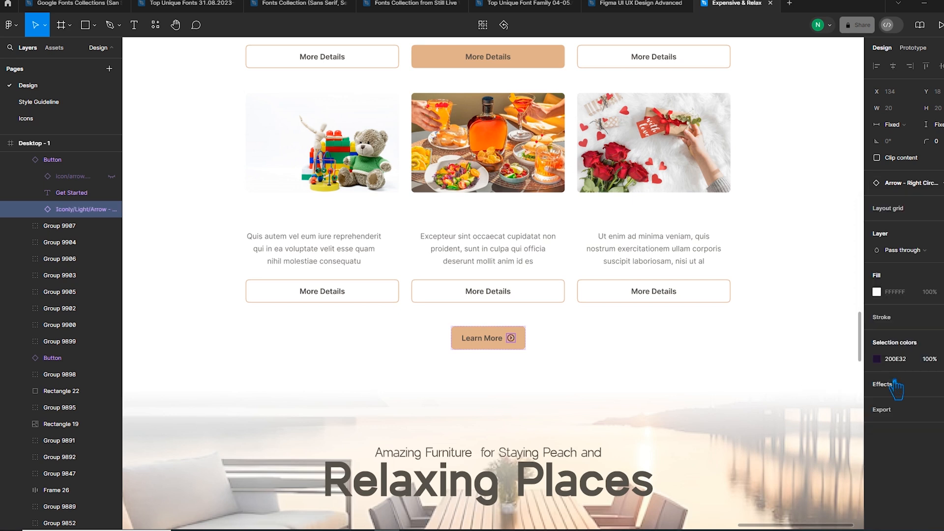
- Swap the Learn More button's icon for Arrow - Right through a "right/arrow" search, and replace it with Arrow - Right 3
left_click(916, 185)
scroll(938, 378, "down", 4)
scroll(938, 376, "up", 10)
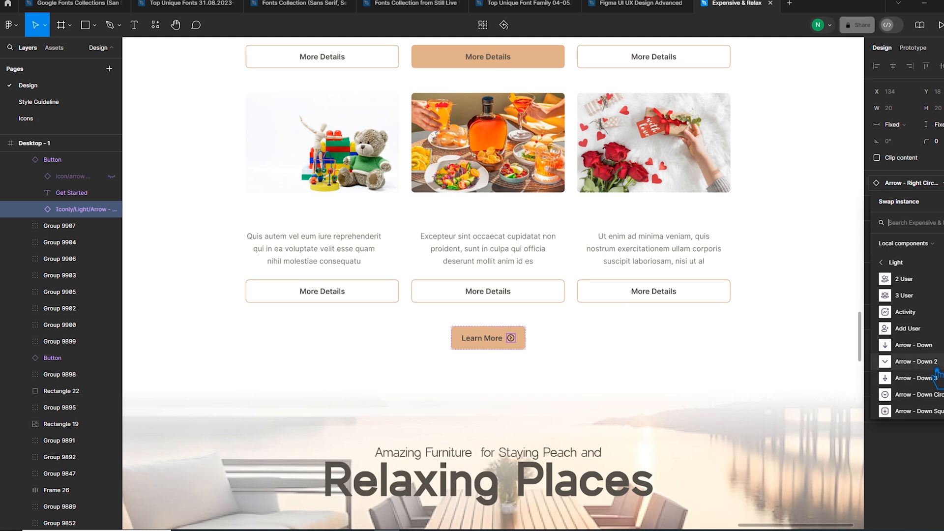
type("rig")
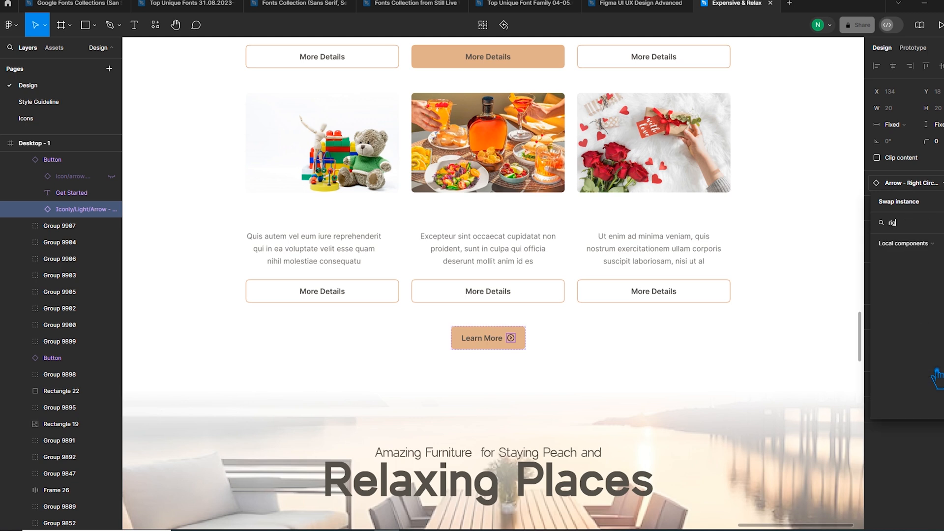
type("ht/arrow")
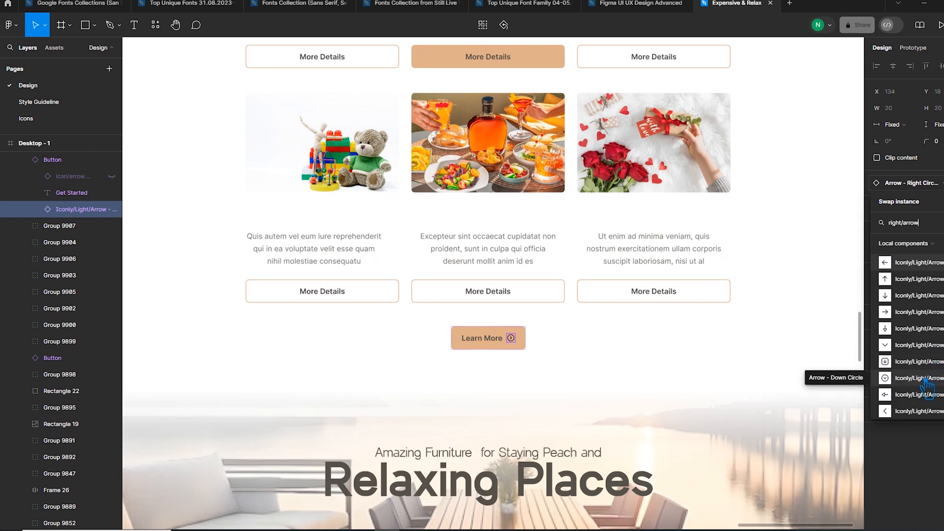
left_click(897, 317)
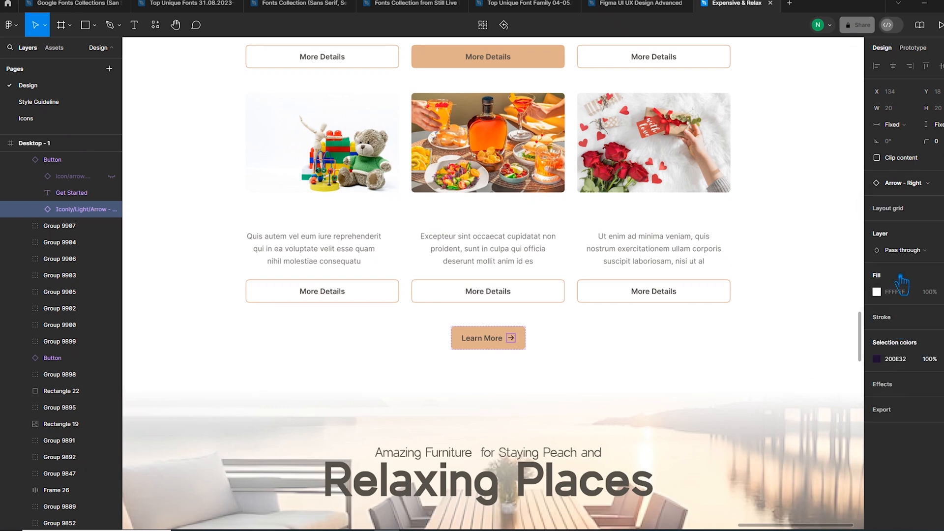
left_click(914, 183)
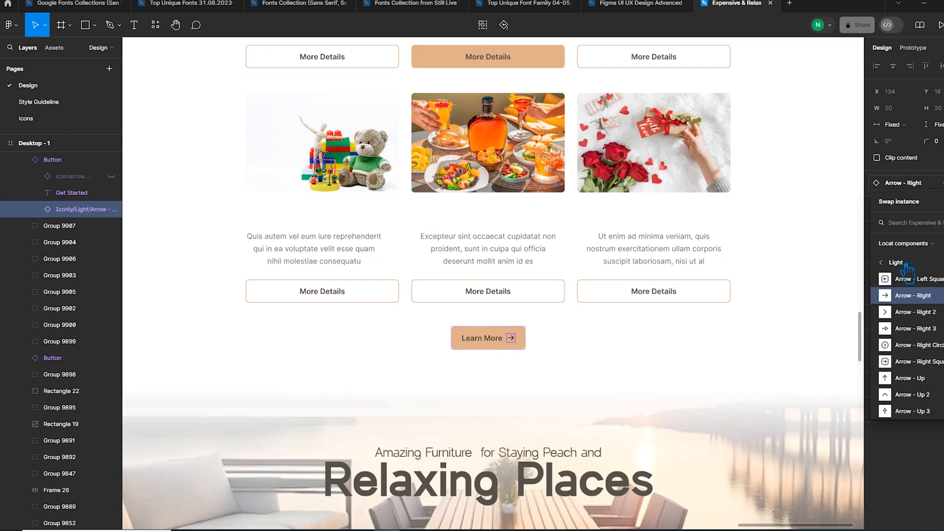
left_click(679, 363)
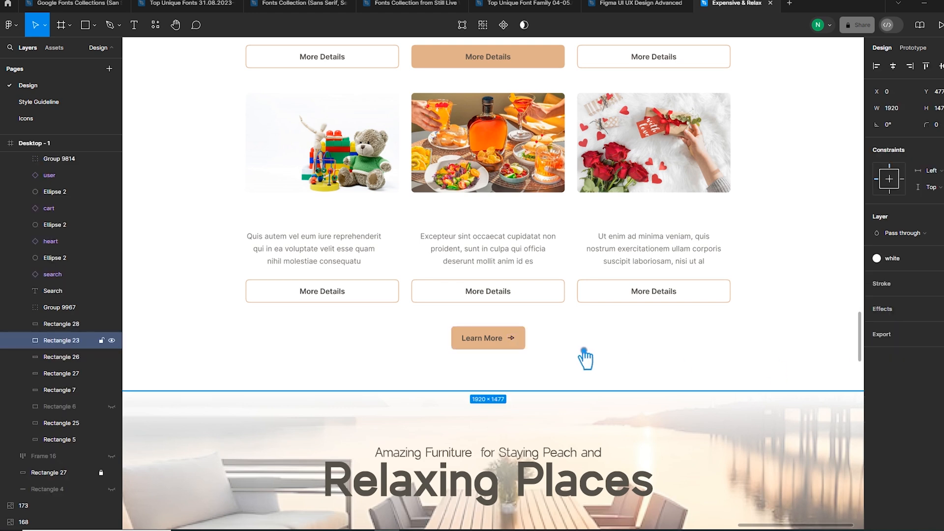
- Select the icon instance inside the Learn More button and swap it for the Arrow - Right component from the Light set
scroll(507, 352, "up", 5)
scroll(521, 310, "up", 3)
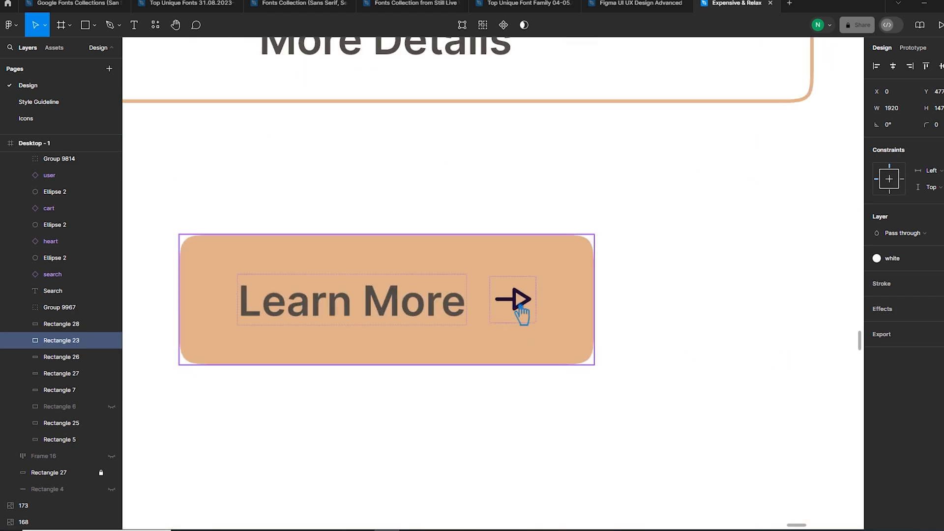
double_click(521, 310)
left_click(915, 183)
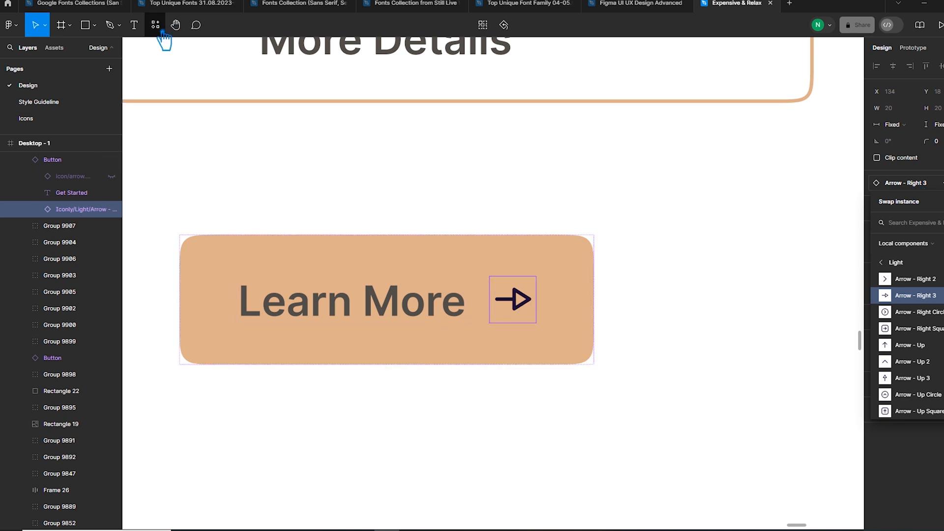
left_click(291, 128)
double_click(526, 305)
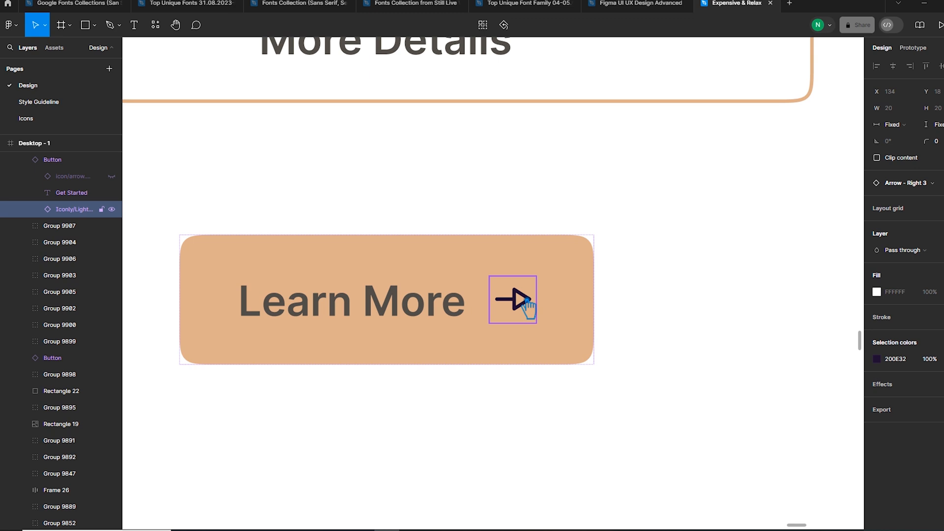
left_click(348, 313)
left_click(525, 310)
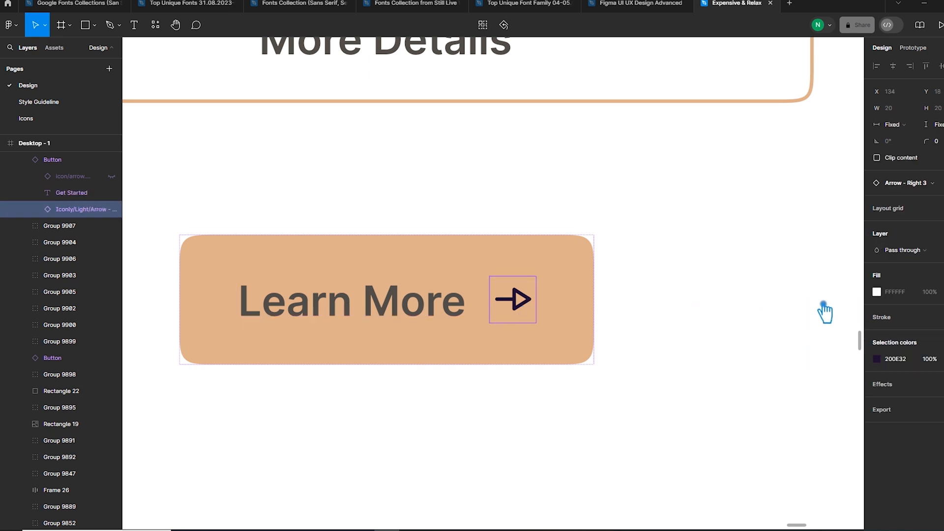
left_click(939, 185)
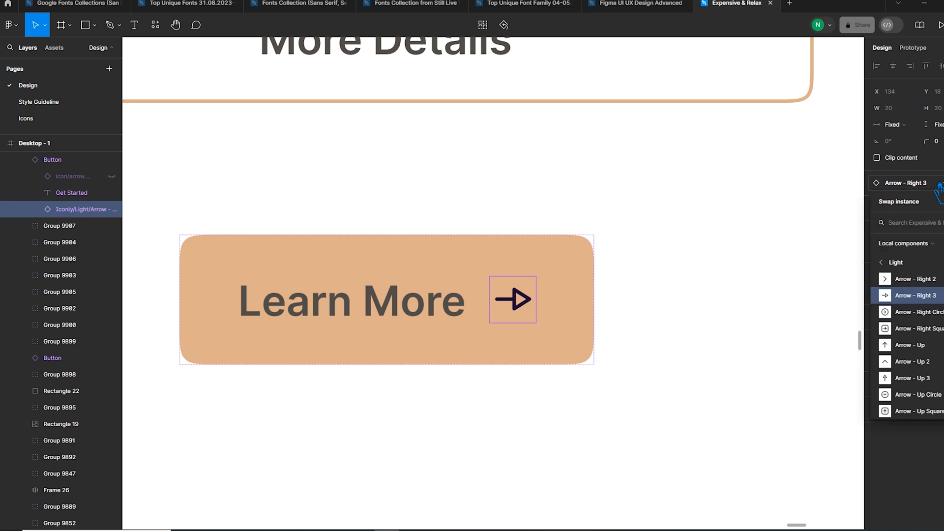
scroll(908, 377, "up", 3)
left_click(898, 370)
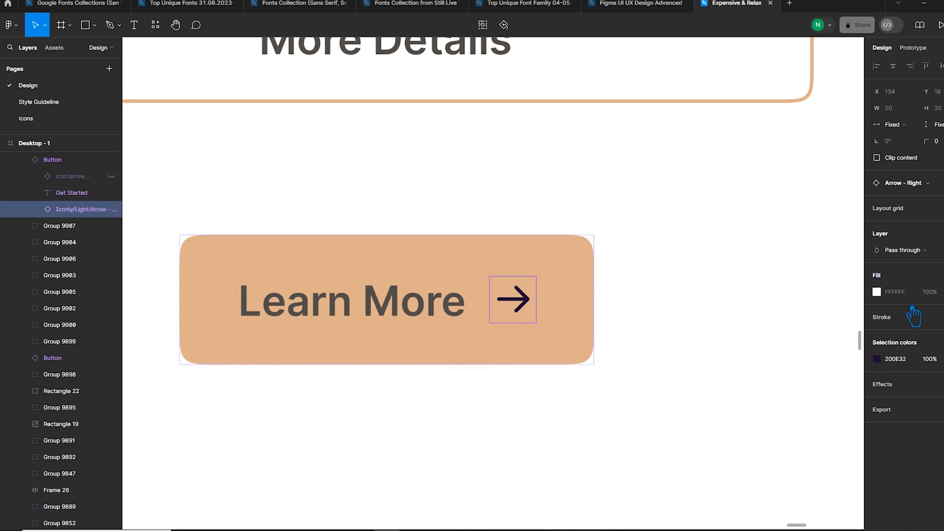
- Set the arrow icon's selection colour to white, FFFFFF, try the gray-3 style on its background fill, and undo that fill
left_click(884, 364)
left_click_drag(807, 344, 723, 266)
left_click(797, 231)
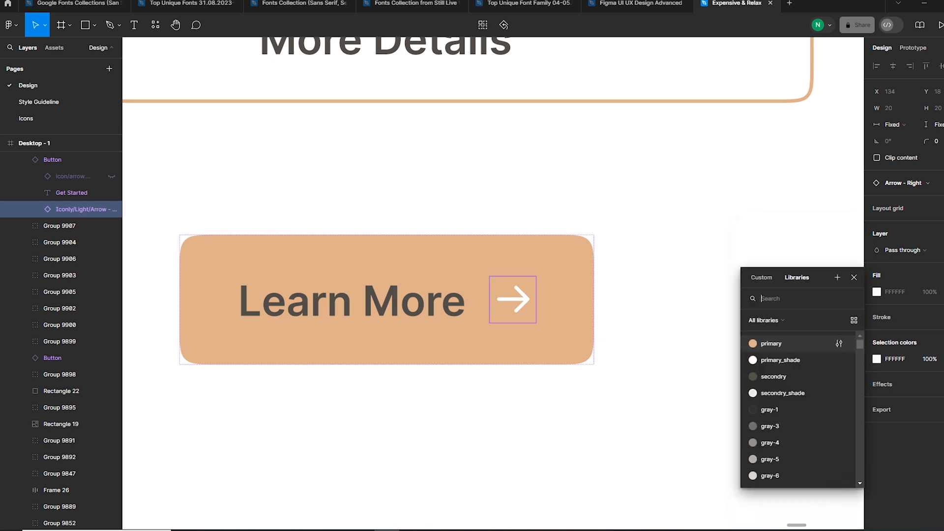
left_click(758, 435)
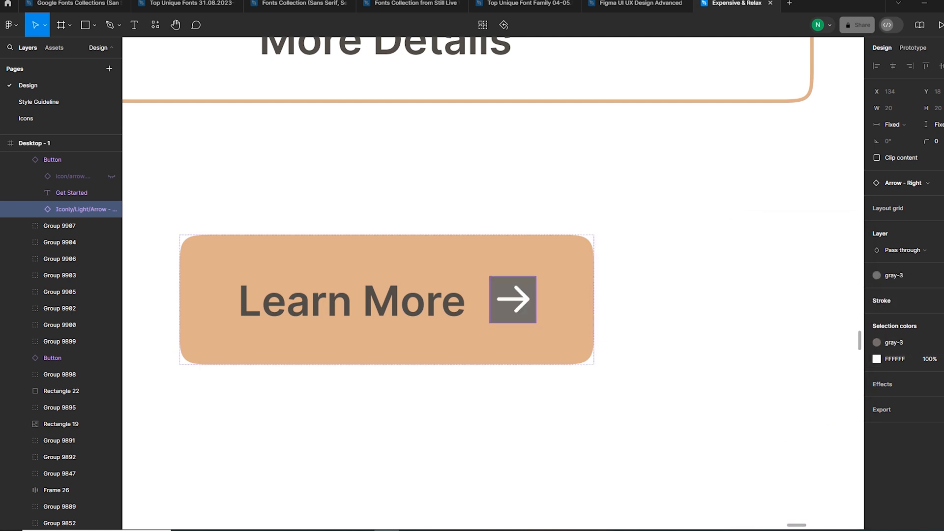
key("ctrl+z")
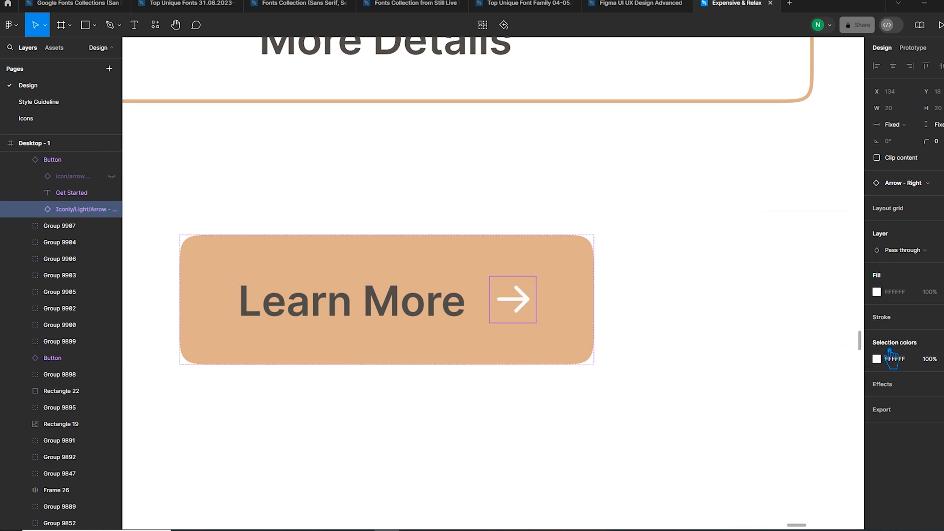
- Apply the gray-2 library colour style to the Learn More arrow through its selection colours, and deselect the icon
left_click(877, 358)
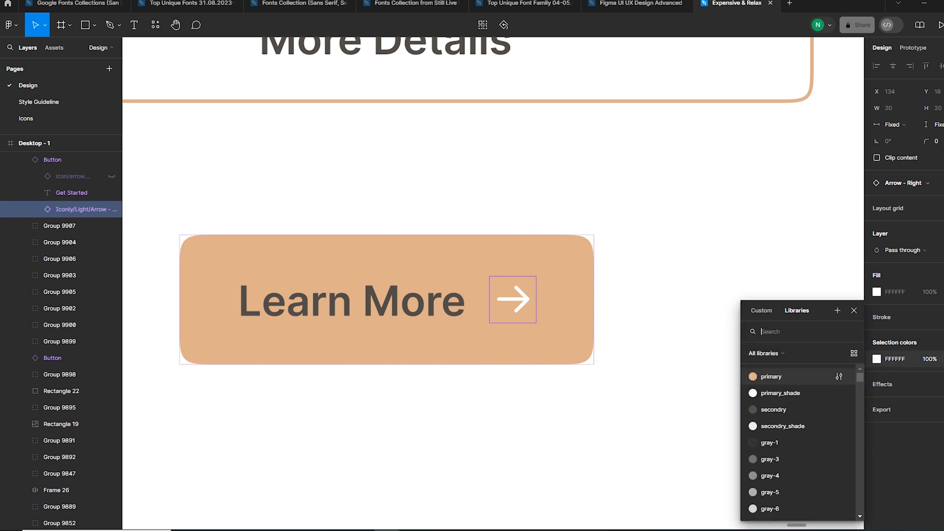
scroll(798, 470, "down", 3)
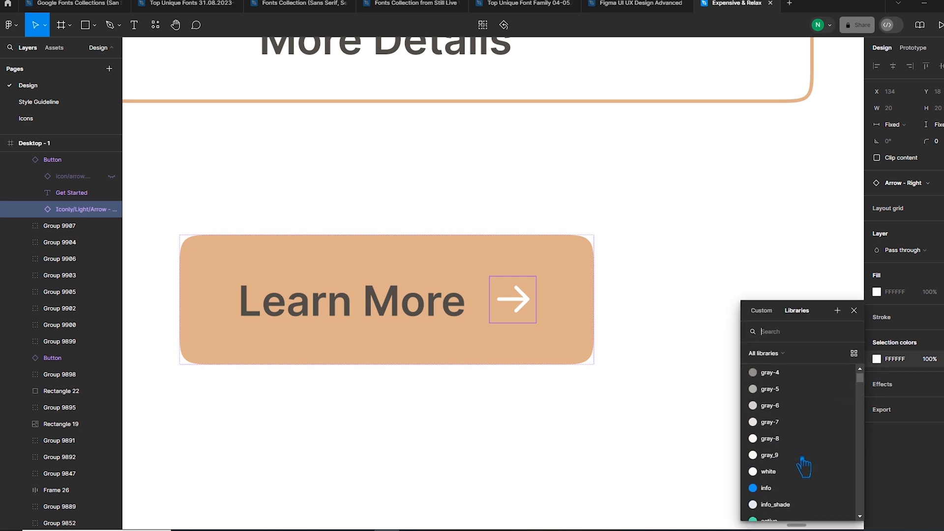
scroll(804, 468, "up", 2)
scroll(802, 468, "down", 5)
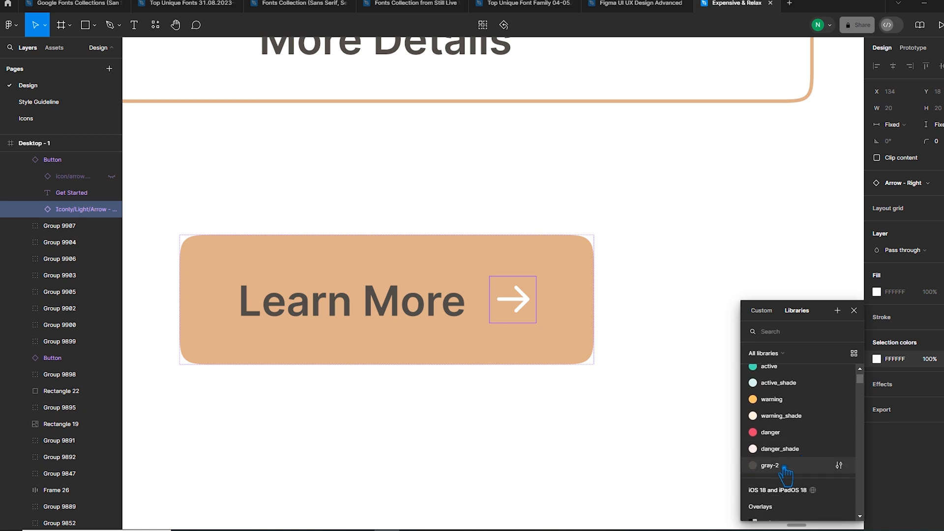
left_click(784, 469)
left_click(671, 436)
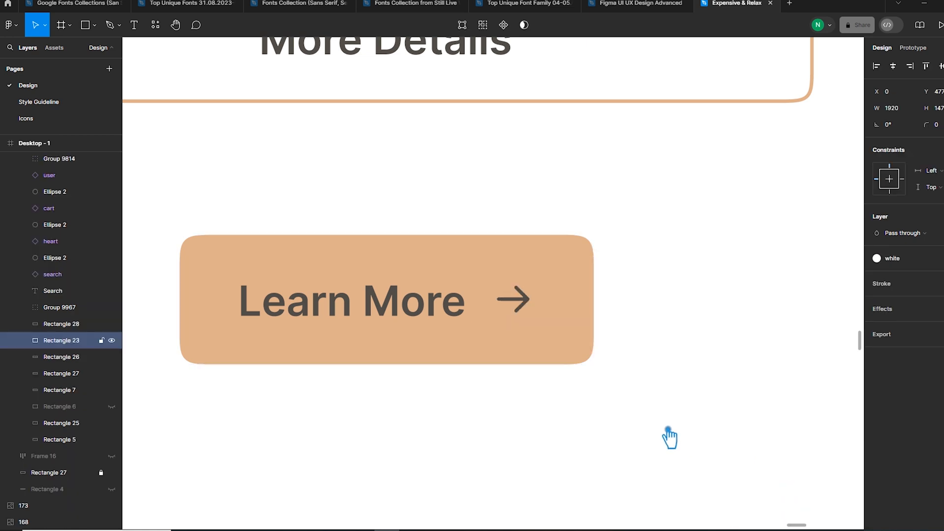
- Select the icon instance inside the Learn More button and search the component library for "right/a=arrow"
key("Left")
key("Left")
double_click(522, 313)
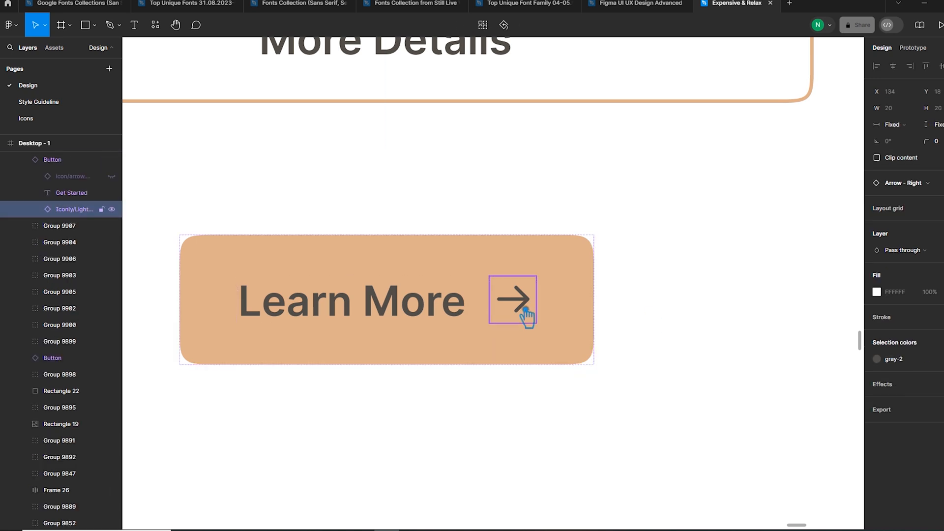
left_click(153, 22)
type("right")
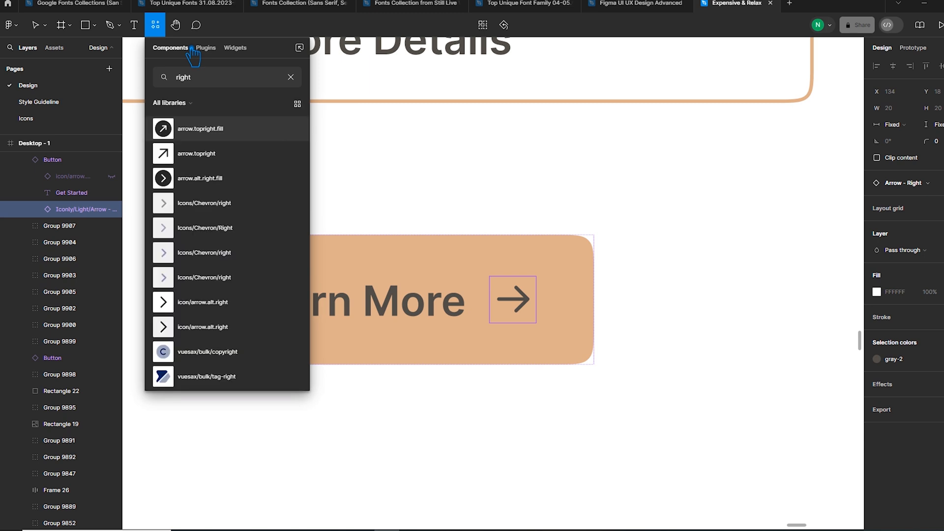
type("/arrow")
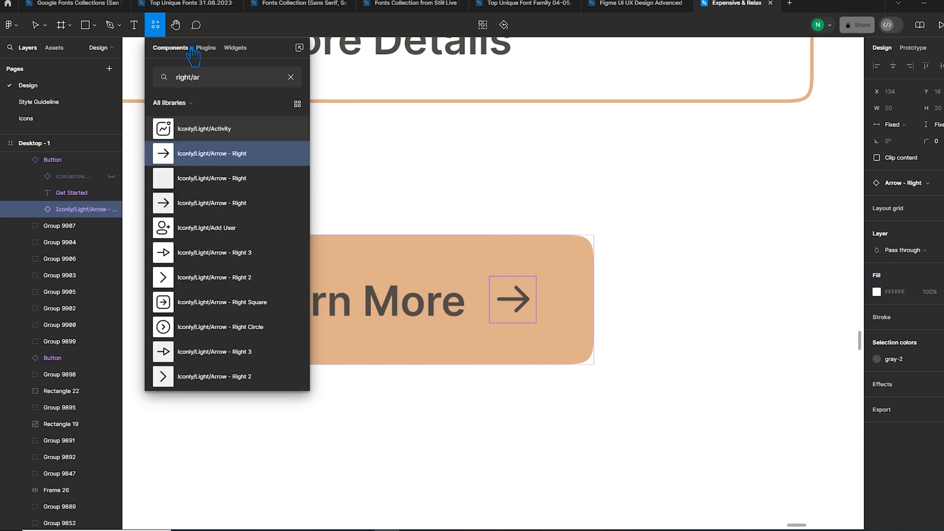
key("BackSpace")
key("BackSpace")
key("BackSpace")
type("=arrow")
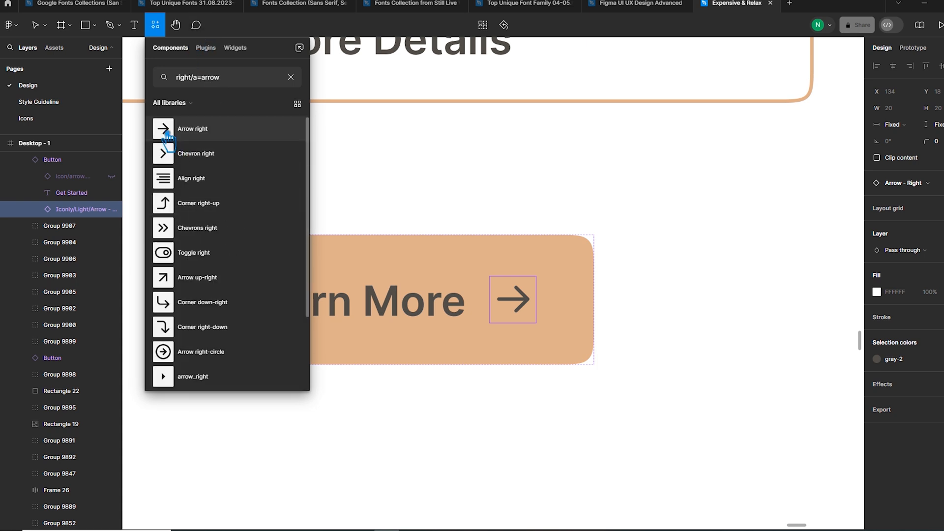
- Try to place the Arrow right component from the library over the Learn More icon, and undo the placement
left_click_drag(161, 139, 529, 307)
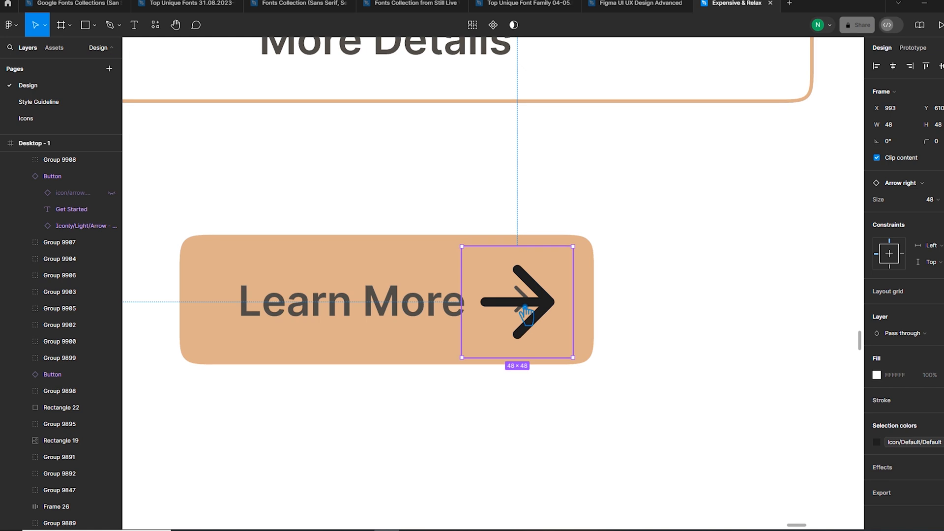
key("ctrl+z")
- Reselect the Learn More icon instance and replace its contents with the Arrow right component from the library
left_click(531, 311)
left_click(533, 310)
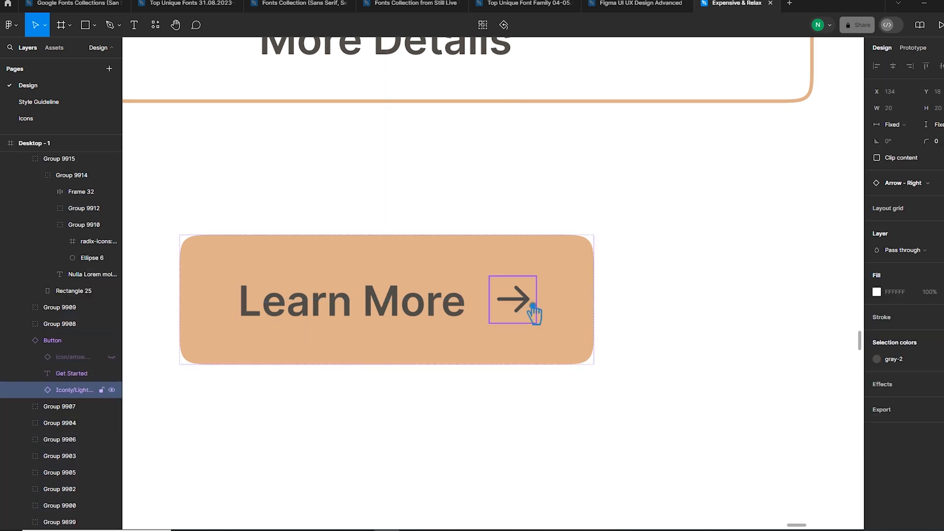
left_click(156, 24)
left_click_drag(163, 129, 526, 305)
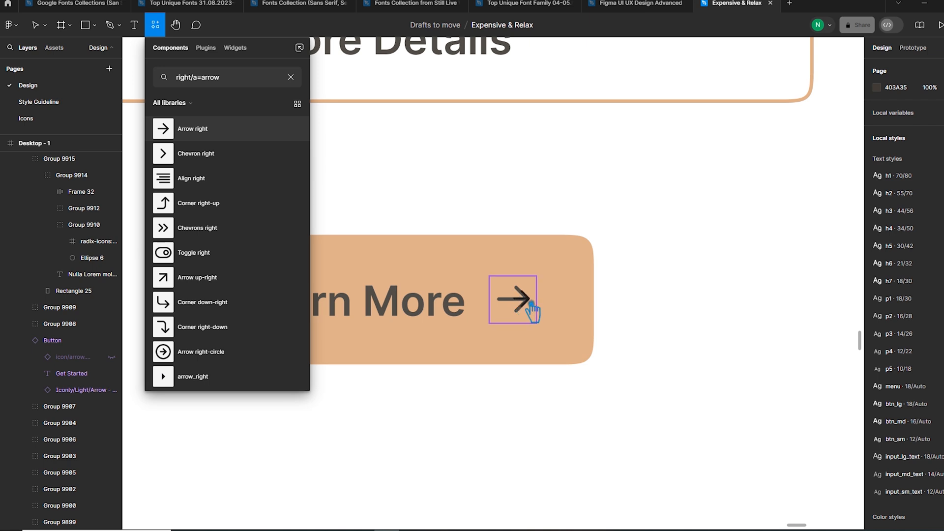
left_click_drag(530, 305, 532, 310)
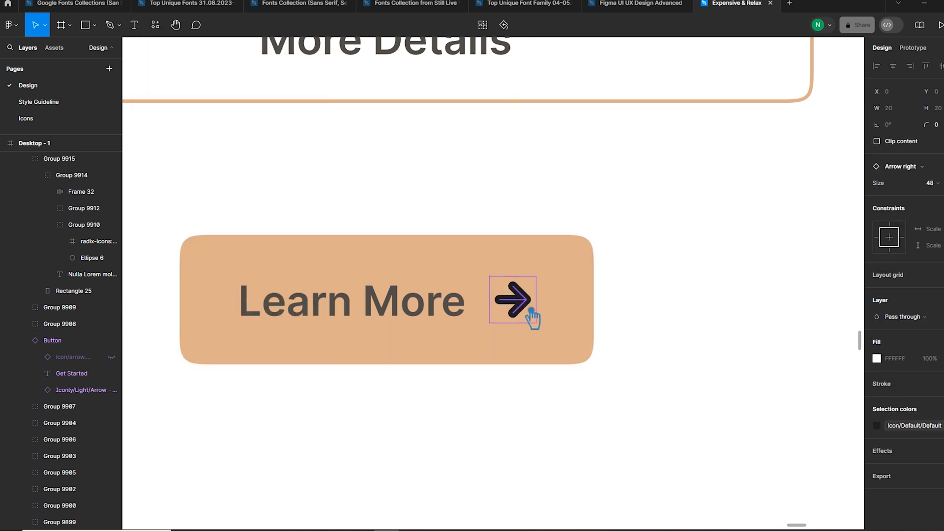
- Set the stroke weight of the Icon vector inside the Learn More button's Arrow right instance to 1.5, and deselect it
double_click(531, 309)
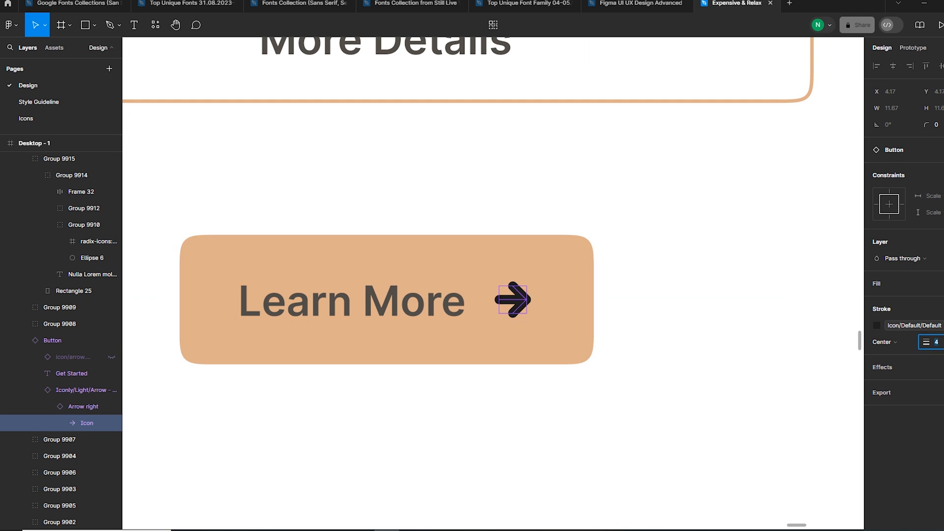
type("1.5")
key("Return")
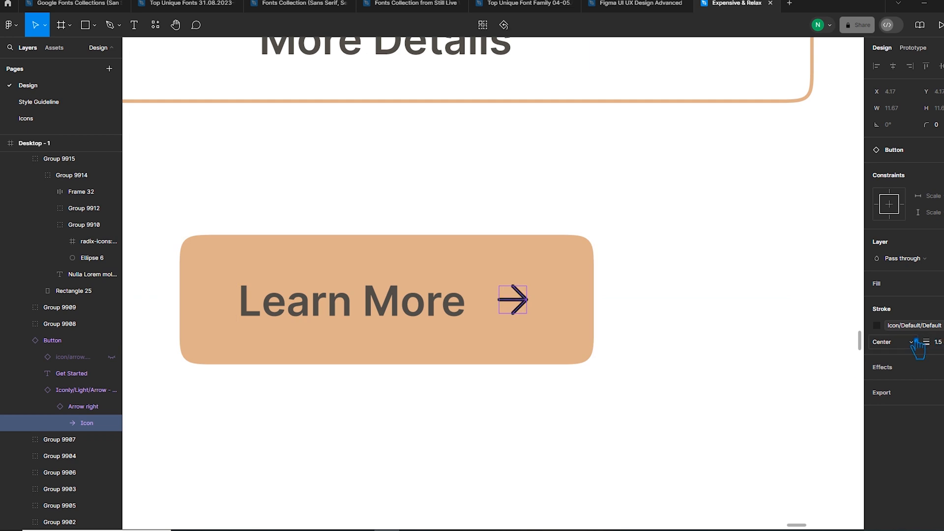
left_click(798, 365)
left_click(528, 305, "ctrl")
key("ctrl+z")
double_click(520, 309)
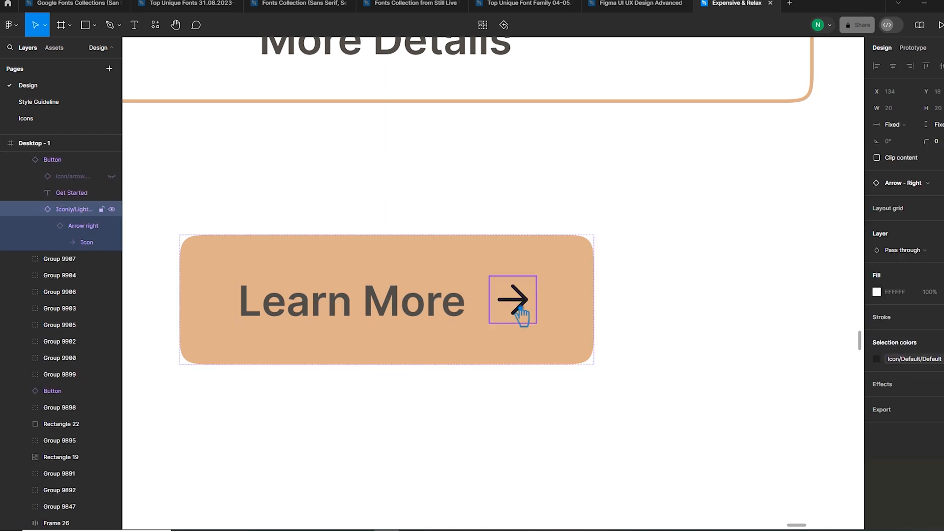
left_click(727, 310)
- Replace the arrow in the Learn More button with the Arrow right-circle component from the library
left_click(157, 28)
scroll(231, 295, "down", 3)
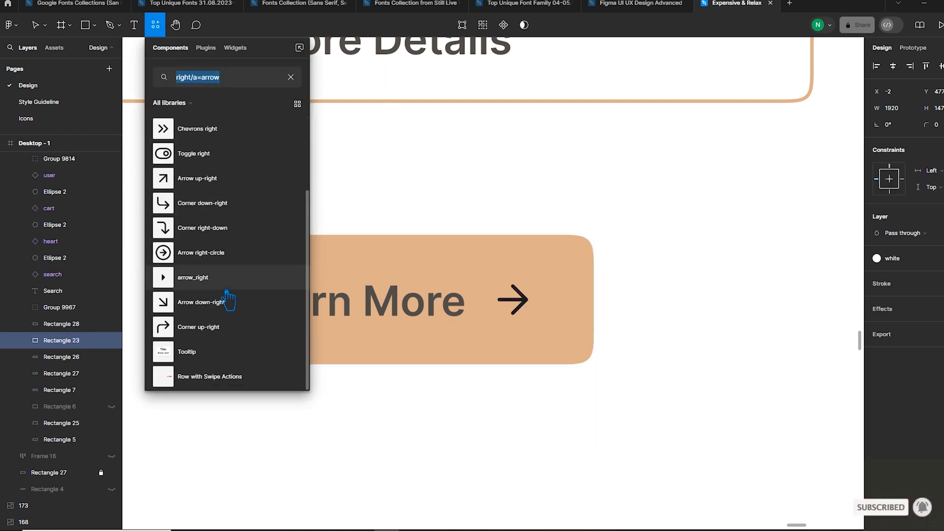
left_click_drag(216, 253, 526, 310)
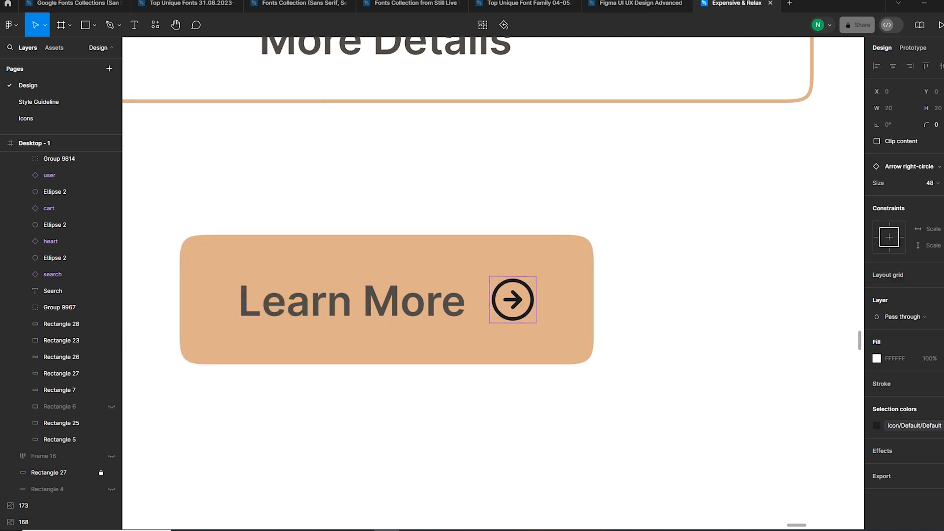
- Detach the circled arrow's Icon/Default/Default colour, apply the gray-2 library style through its selection colours, and deselect it
left_click(879, 426)
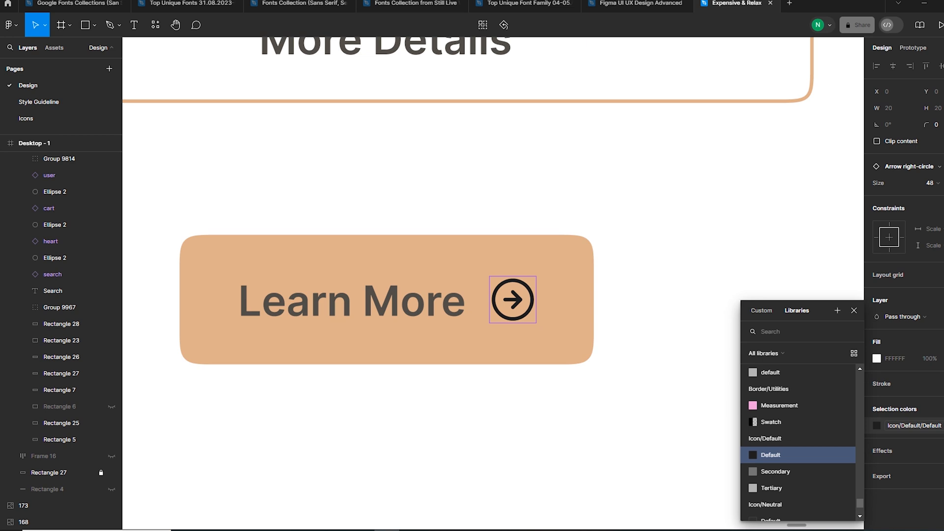
left_click(916, 426)
left_click(943, 426)
left_click(877, 426)
scroll(797, 445, "down", 10)
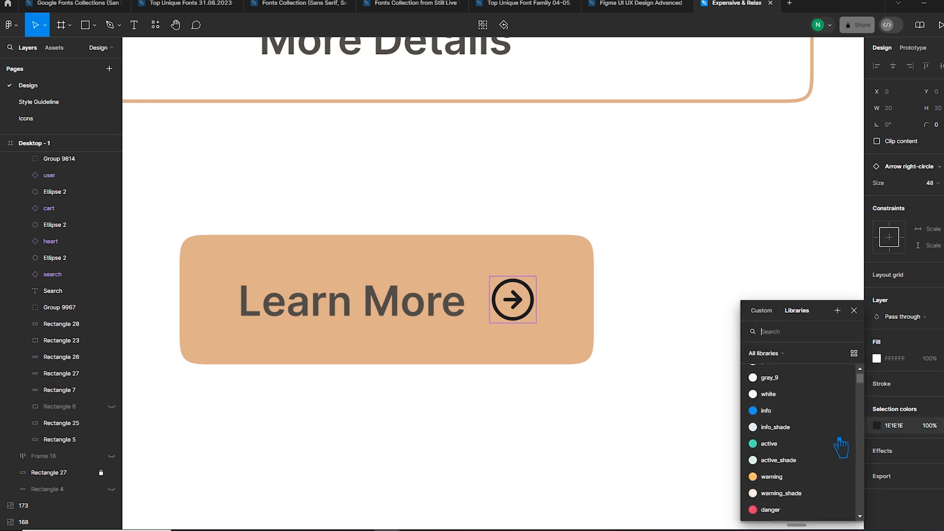
scroll(828, 445, "down", 10)
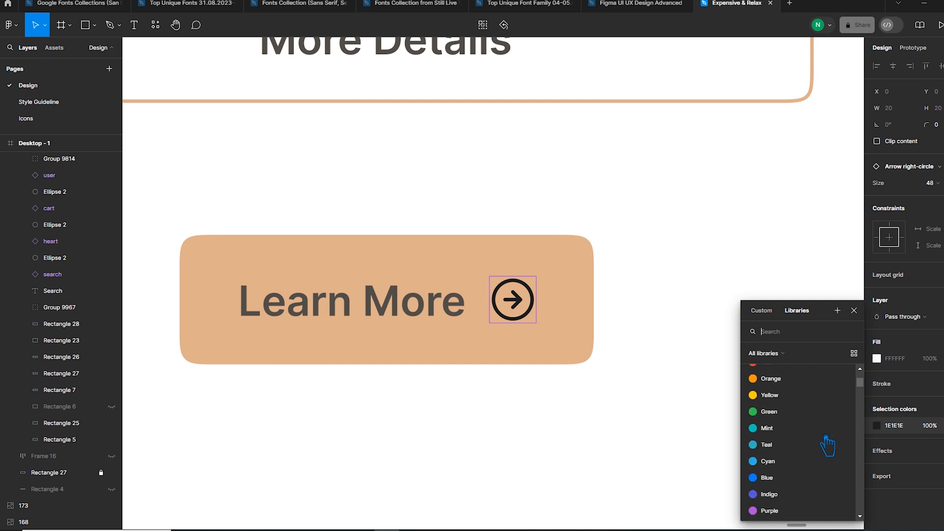
scroll(828, 443, "up", 15)
scroll(828, 439, "down", 6)
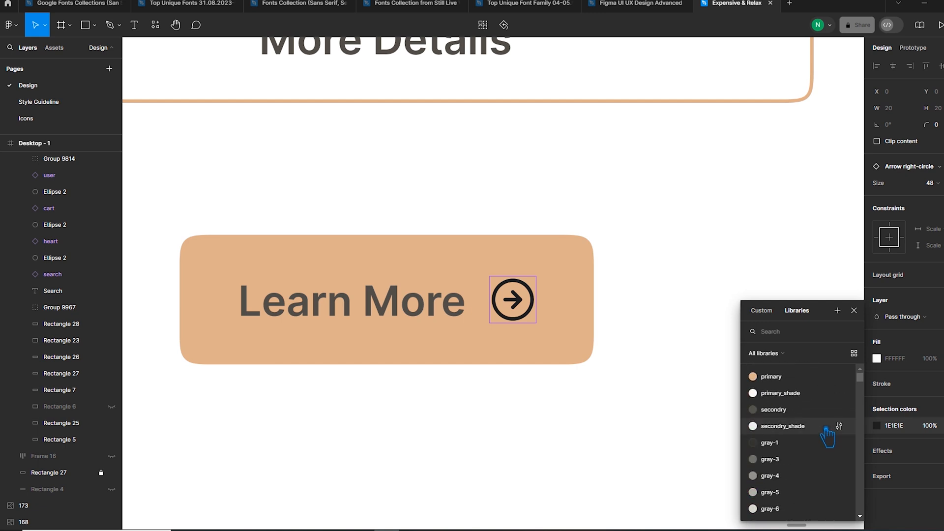
scroll(828, 429, "down", 8)
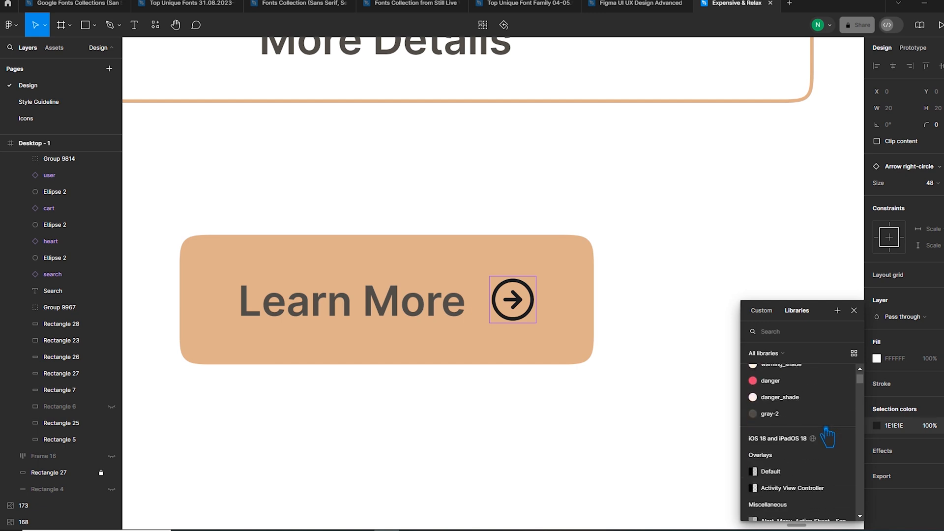
left_click(783, 414)
left_click(727, 426)
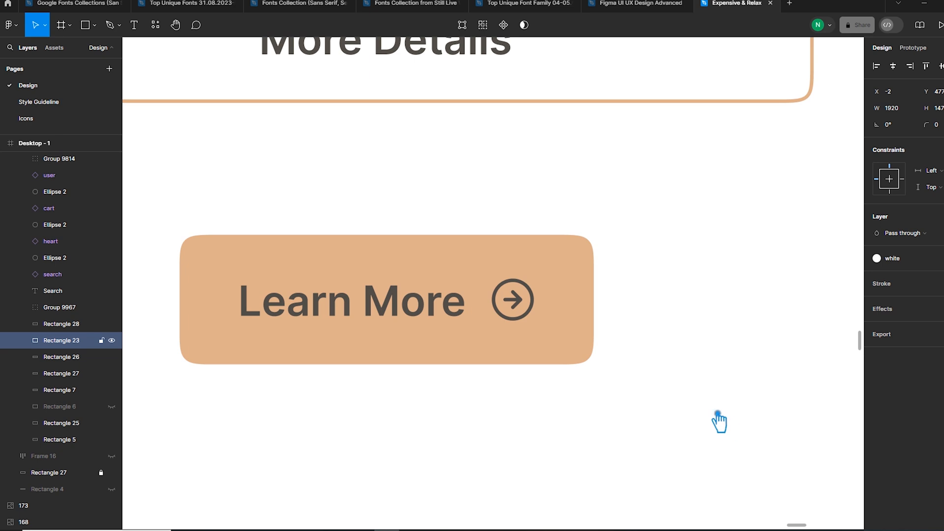
- Select the Learn More icon instance and try to swap it through a "right/arrow" search in the swap options
scroll(702, 427, "down", 3)
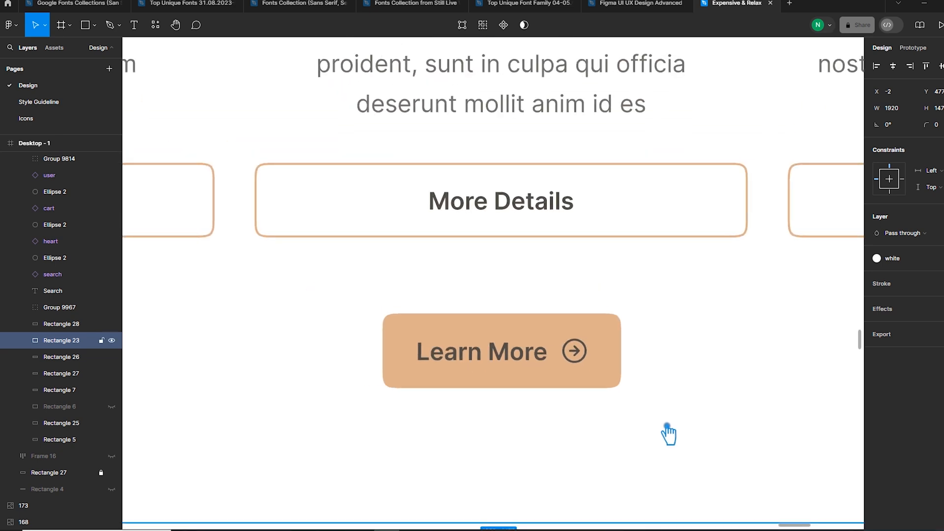
scroll(590, 393, "up", 3)
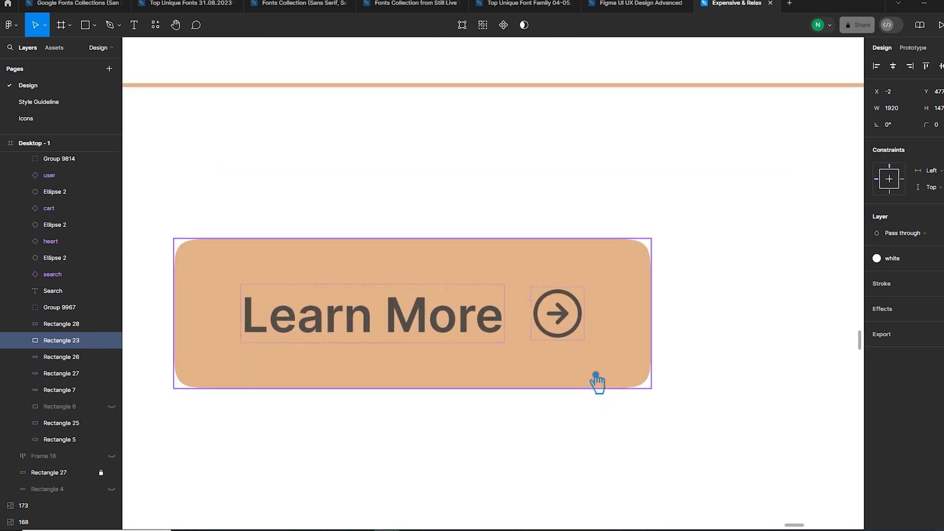
double_click(584, 335)
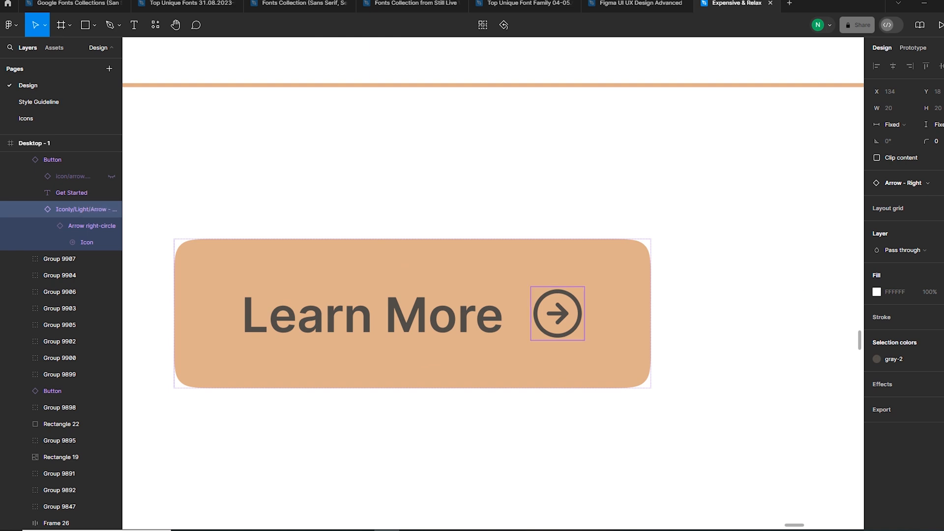
left_click(920, 194)
type("right")
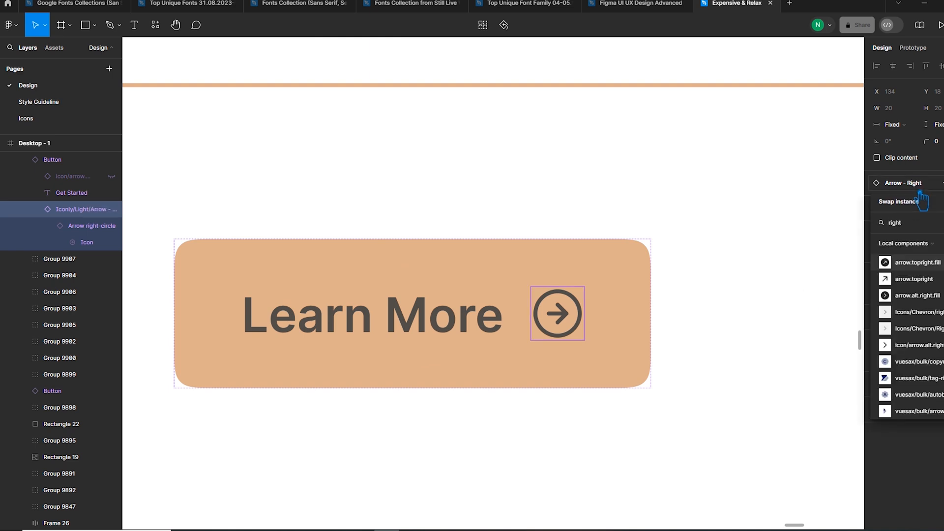
type("/arrow")
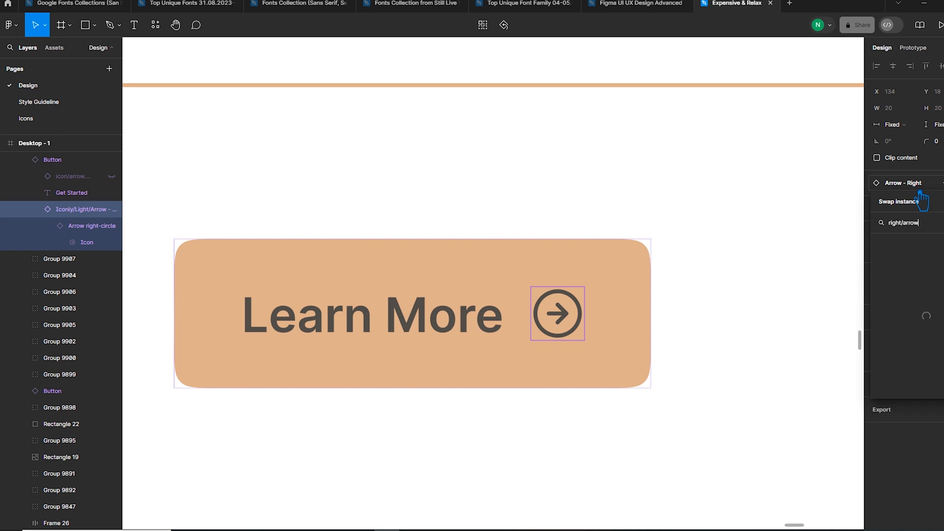
left_click(889, 315)
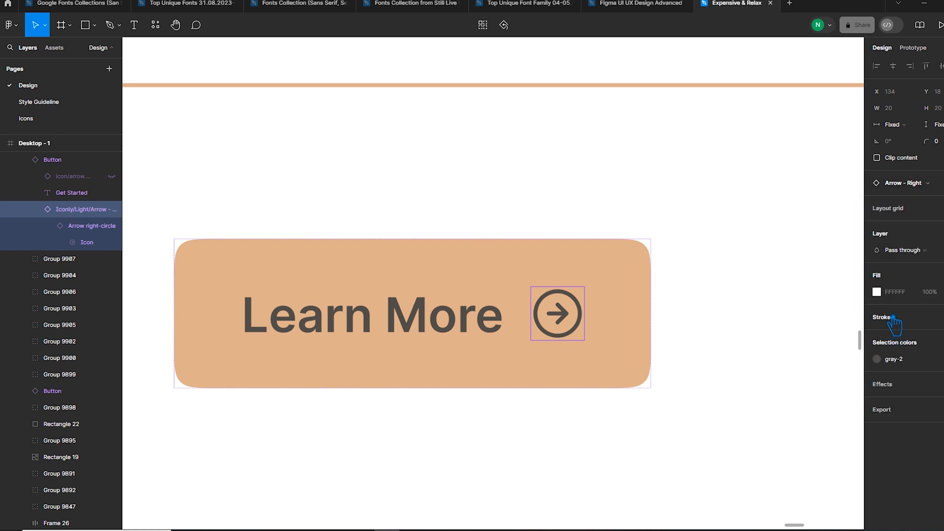
- Swap the Learn More icon instance for the Arrow - Left component from the Light set
left_click(922, 186)
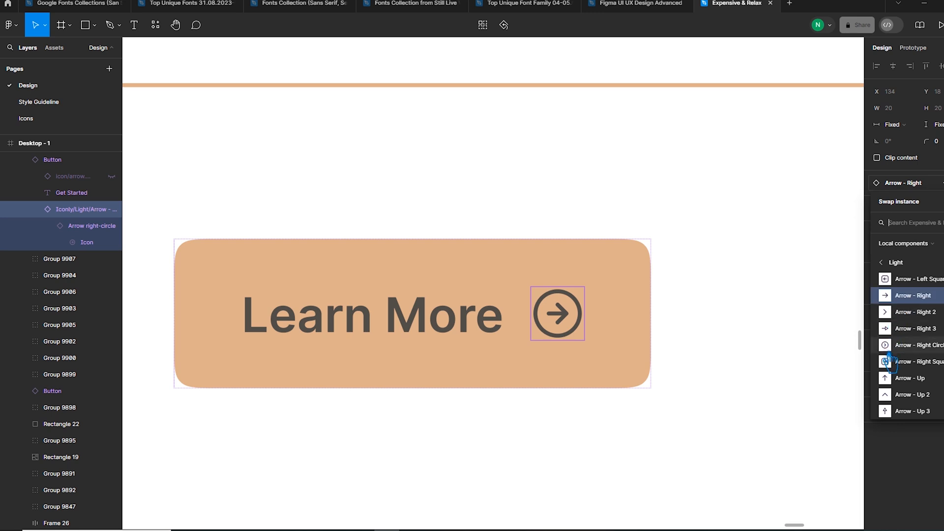
scroll(889, 359, "down", 3)
scroll(915, 336, "up", 5)
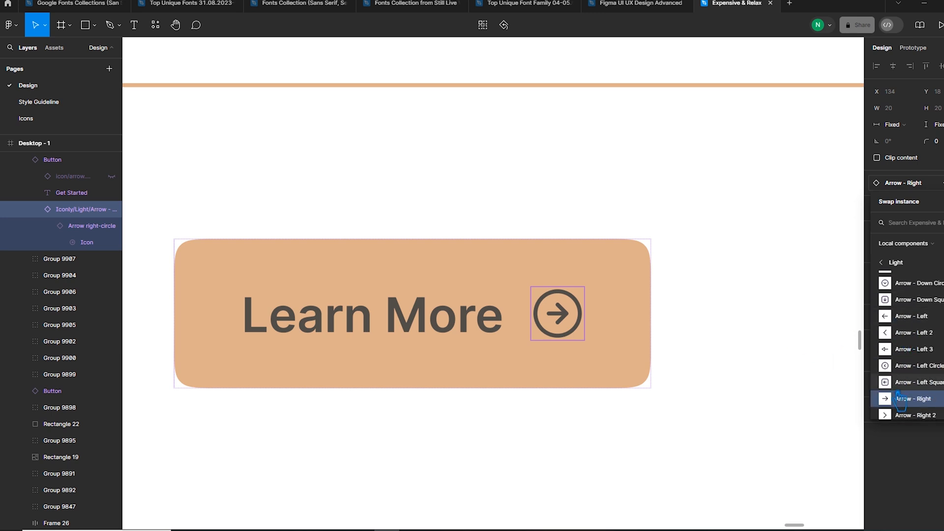
left_click(904, 316)
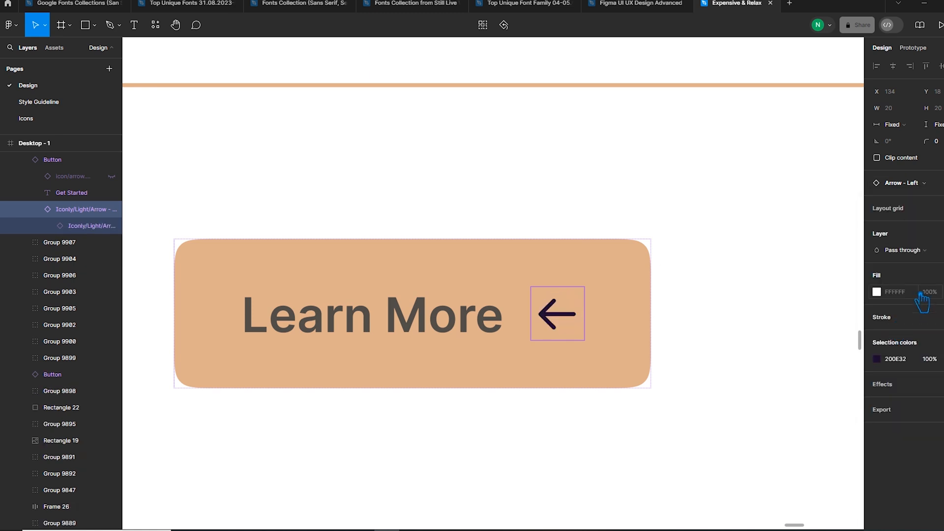
- Open the swap options for the Learn More button's Arrow - Left icon instance
left_click(918, 183)
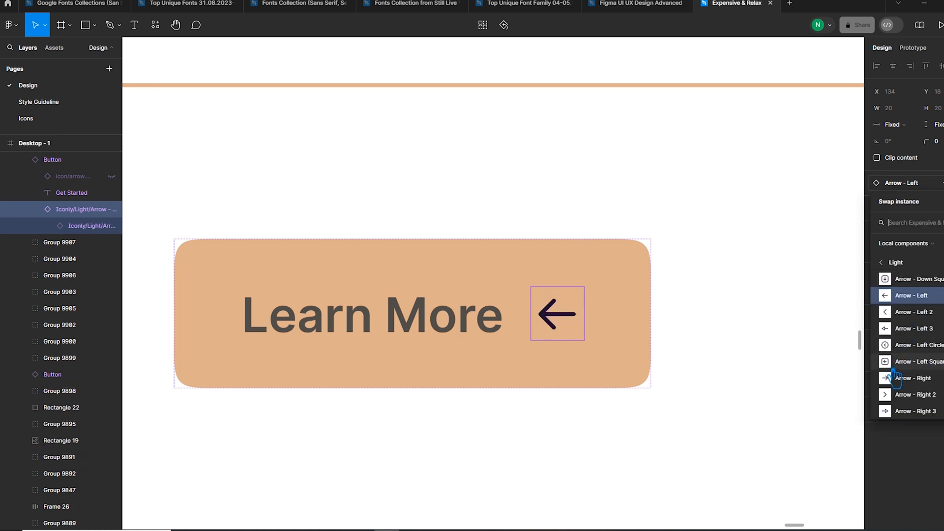